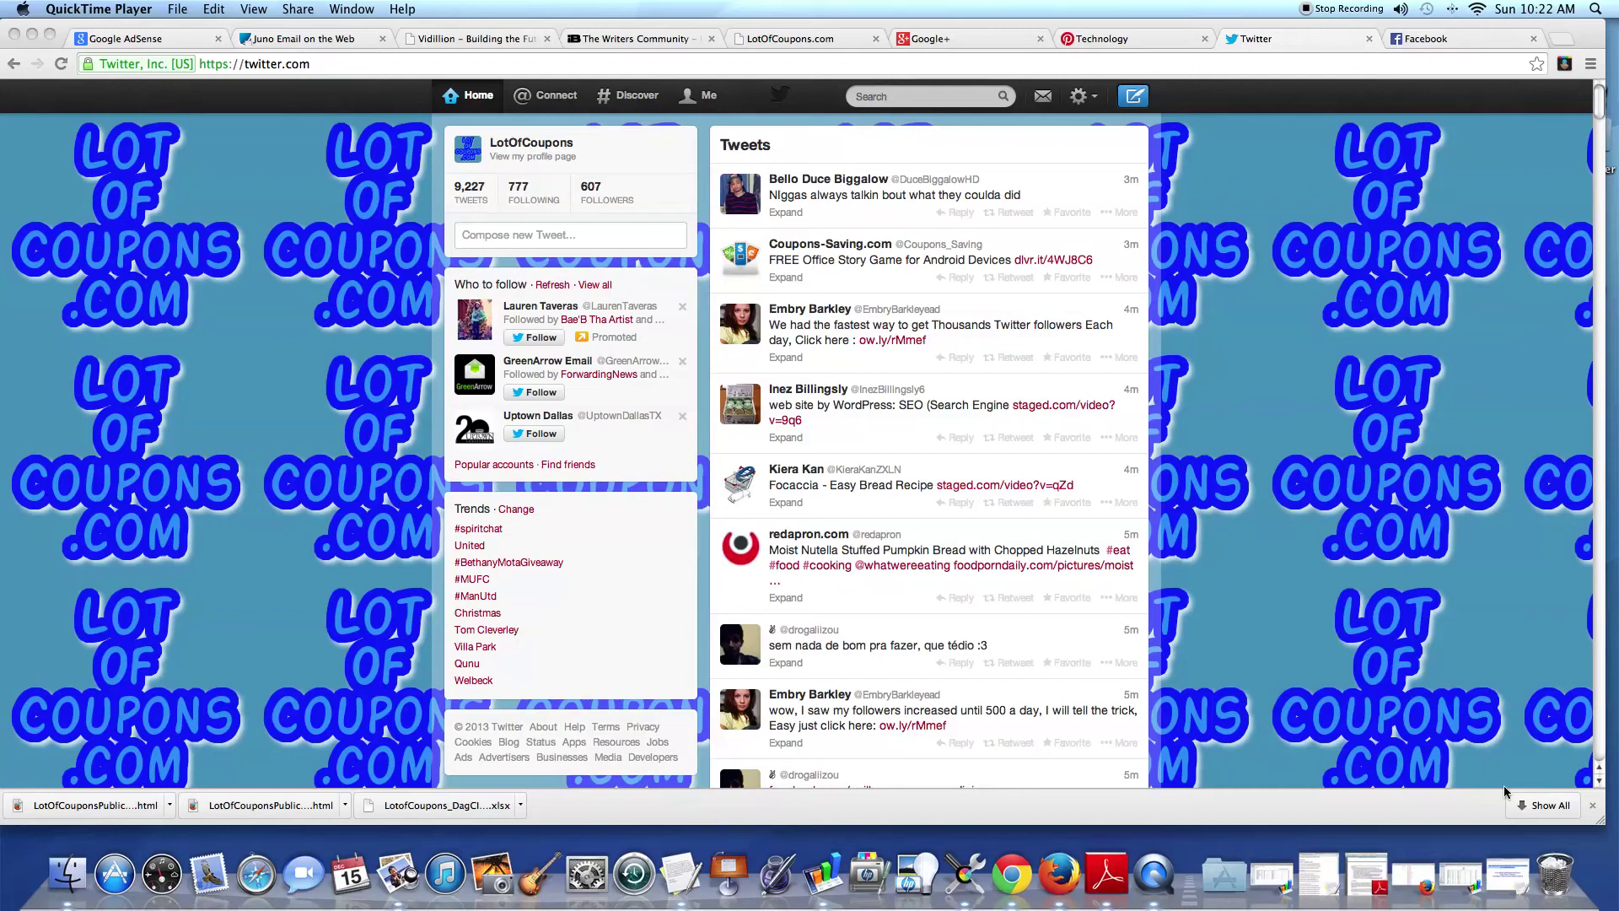
# Copy the coupon announcement line from TextEdit and minimize the document.
pyautogui.click(1467, 873)
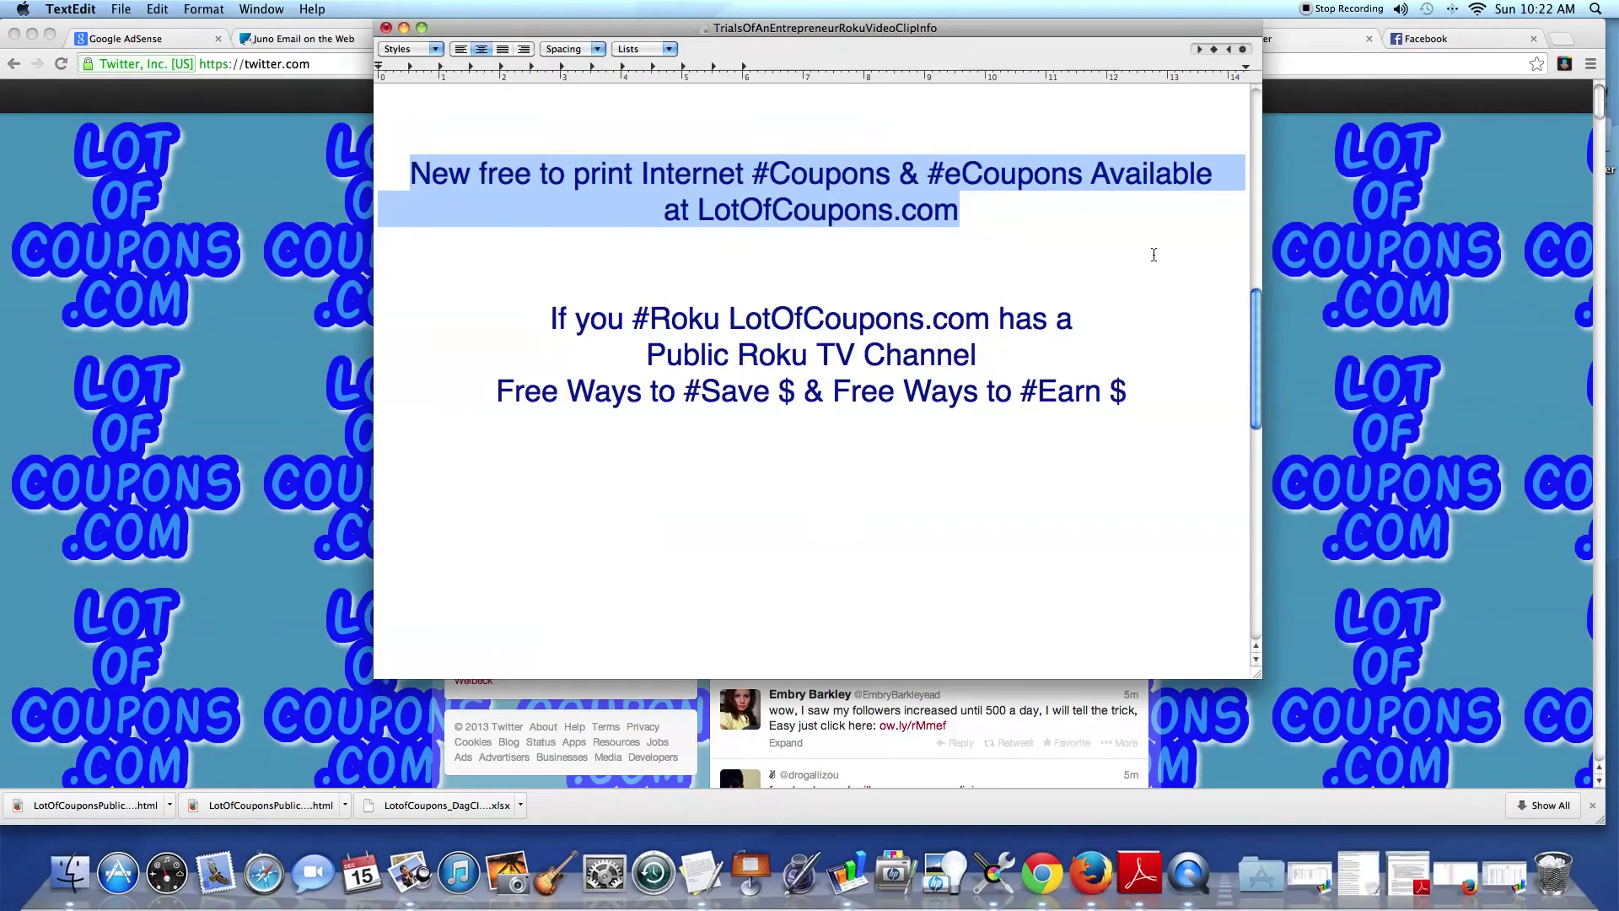
pyautogui.rightClick(892, 185)
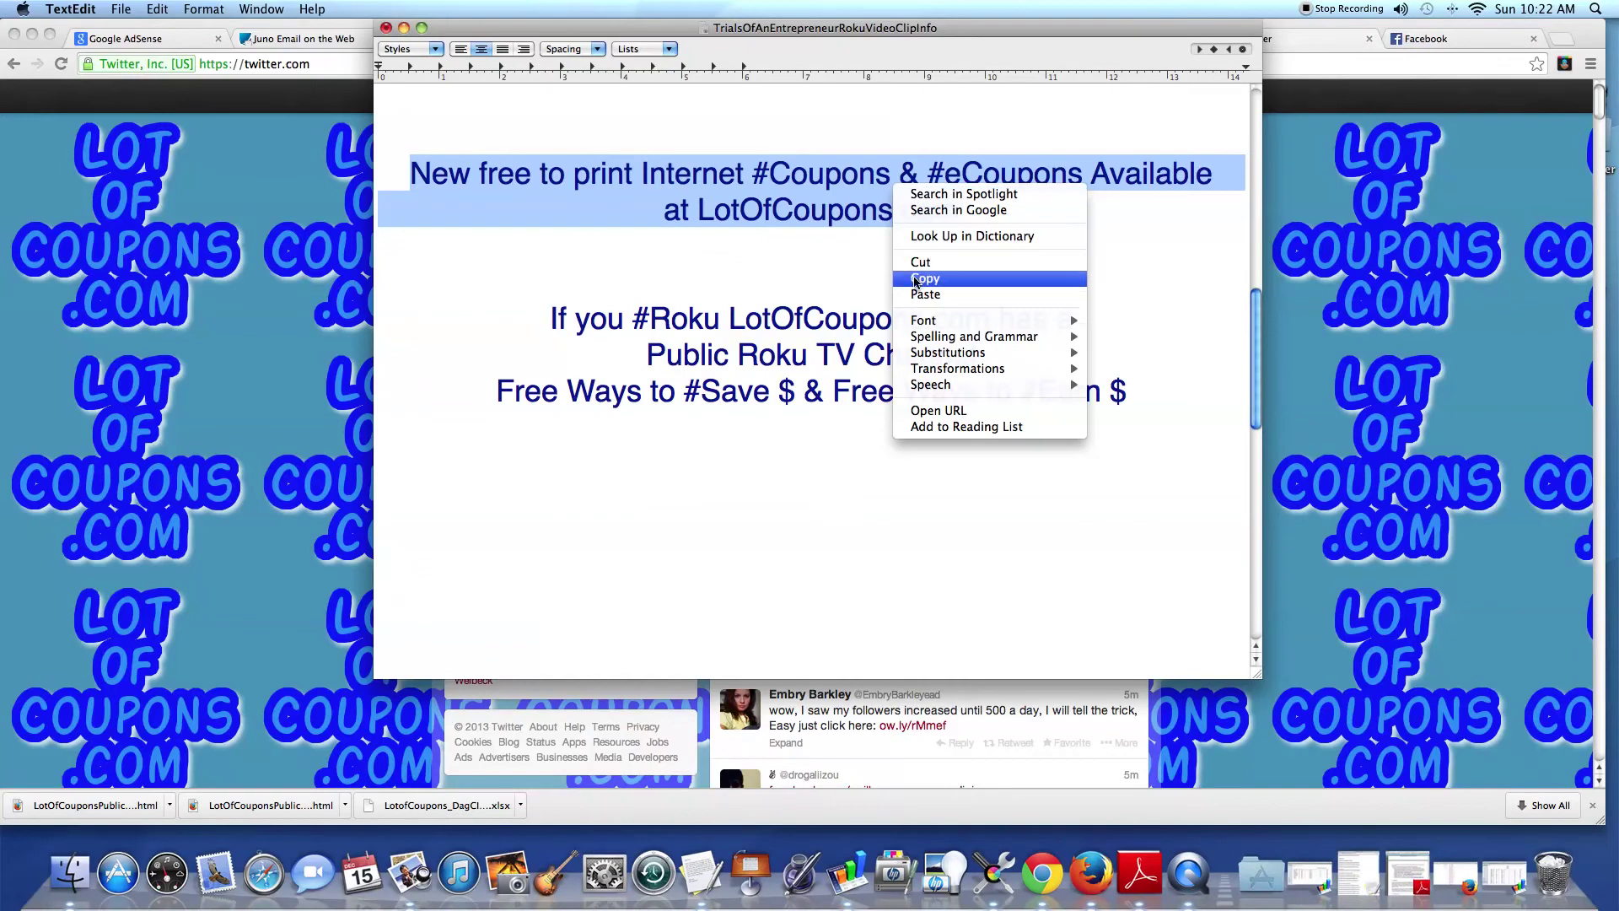
pyautogui.click(914, 280)
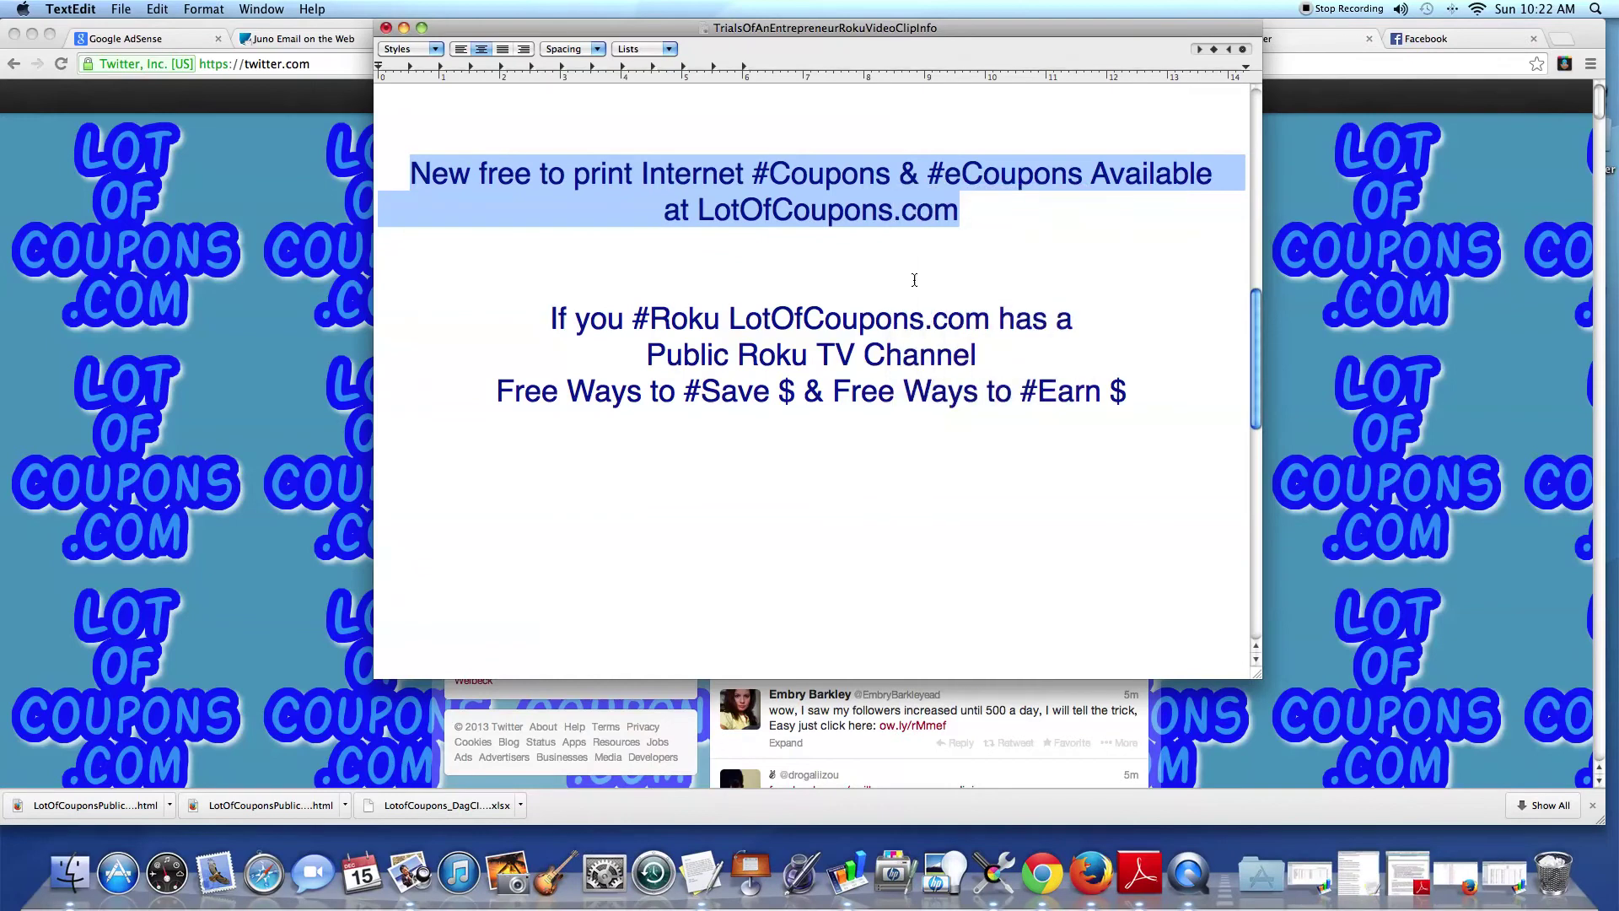
pyautogui.click(403, 28)
# Switch across the browser tabs to the Google+ share box.
pyautogui.click(1427, 39)
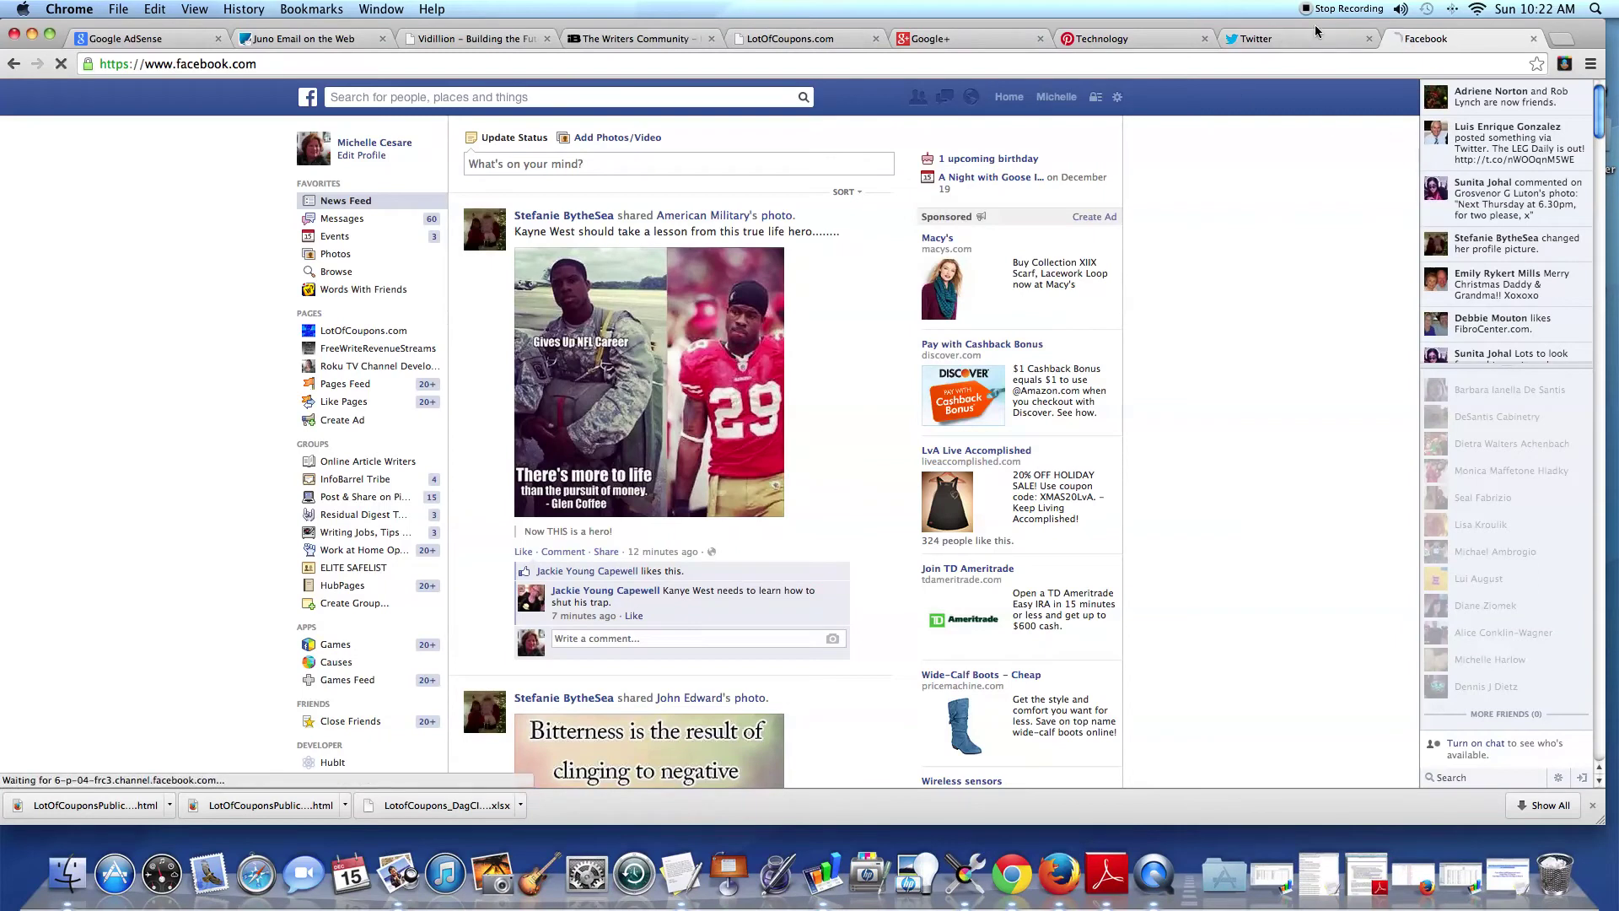
pyautogui.click(1298, 40)
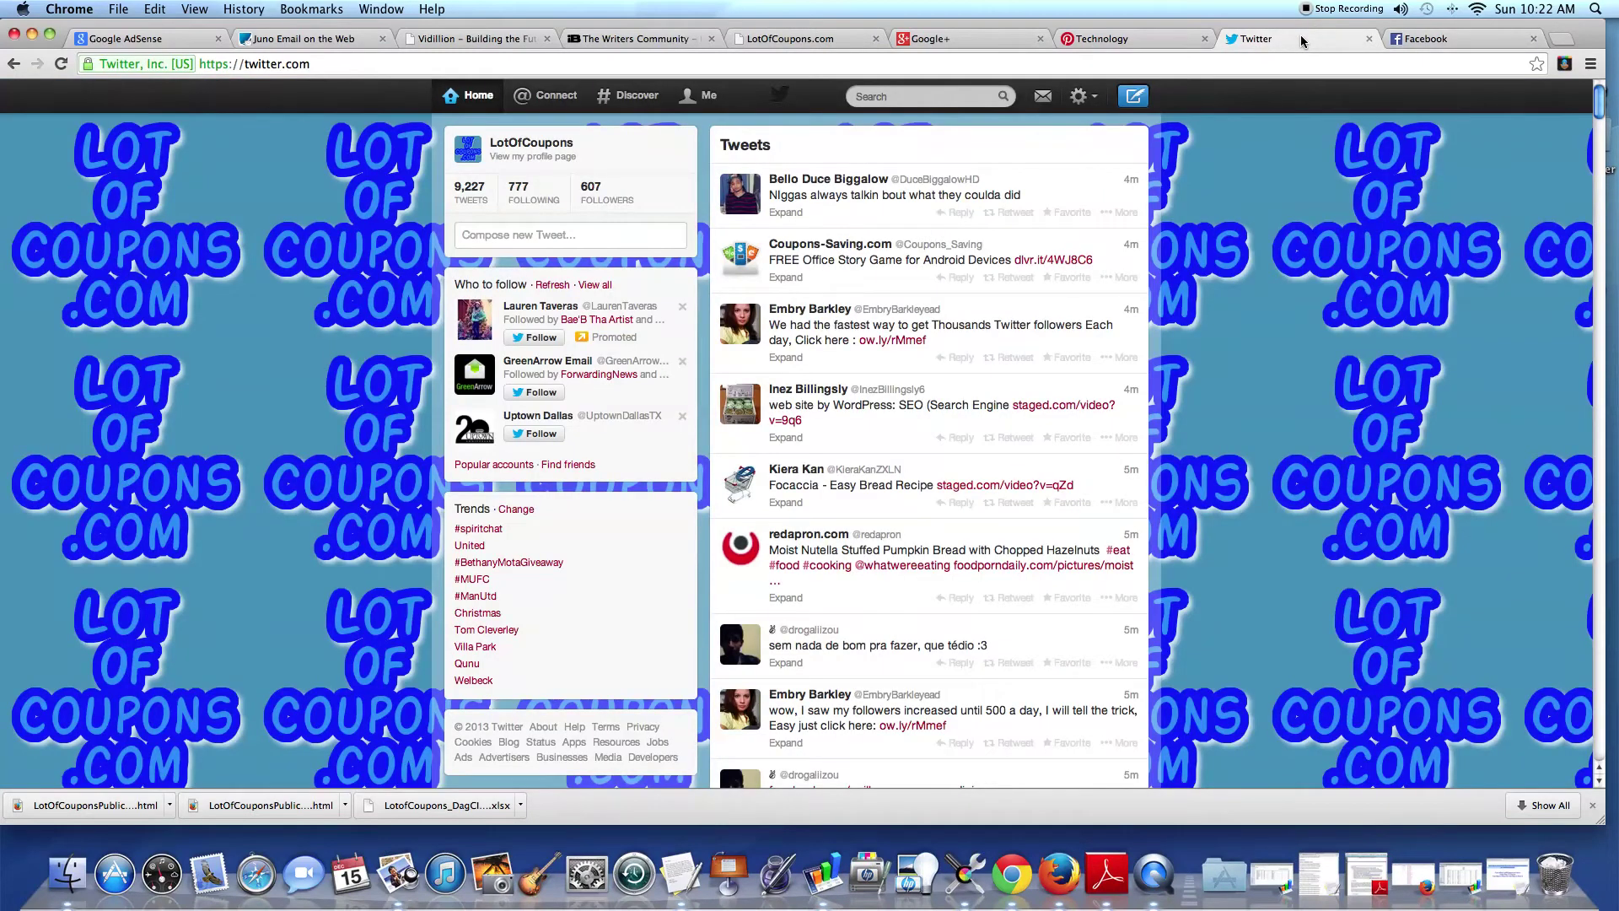
pyautogui.click(980, 40)
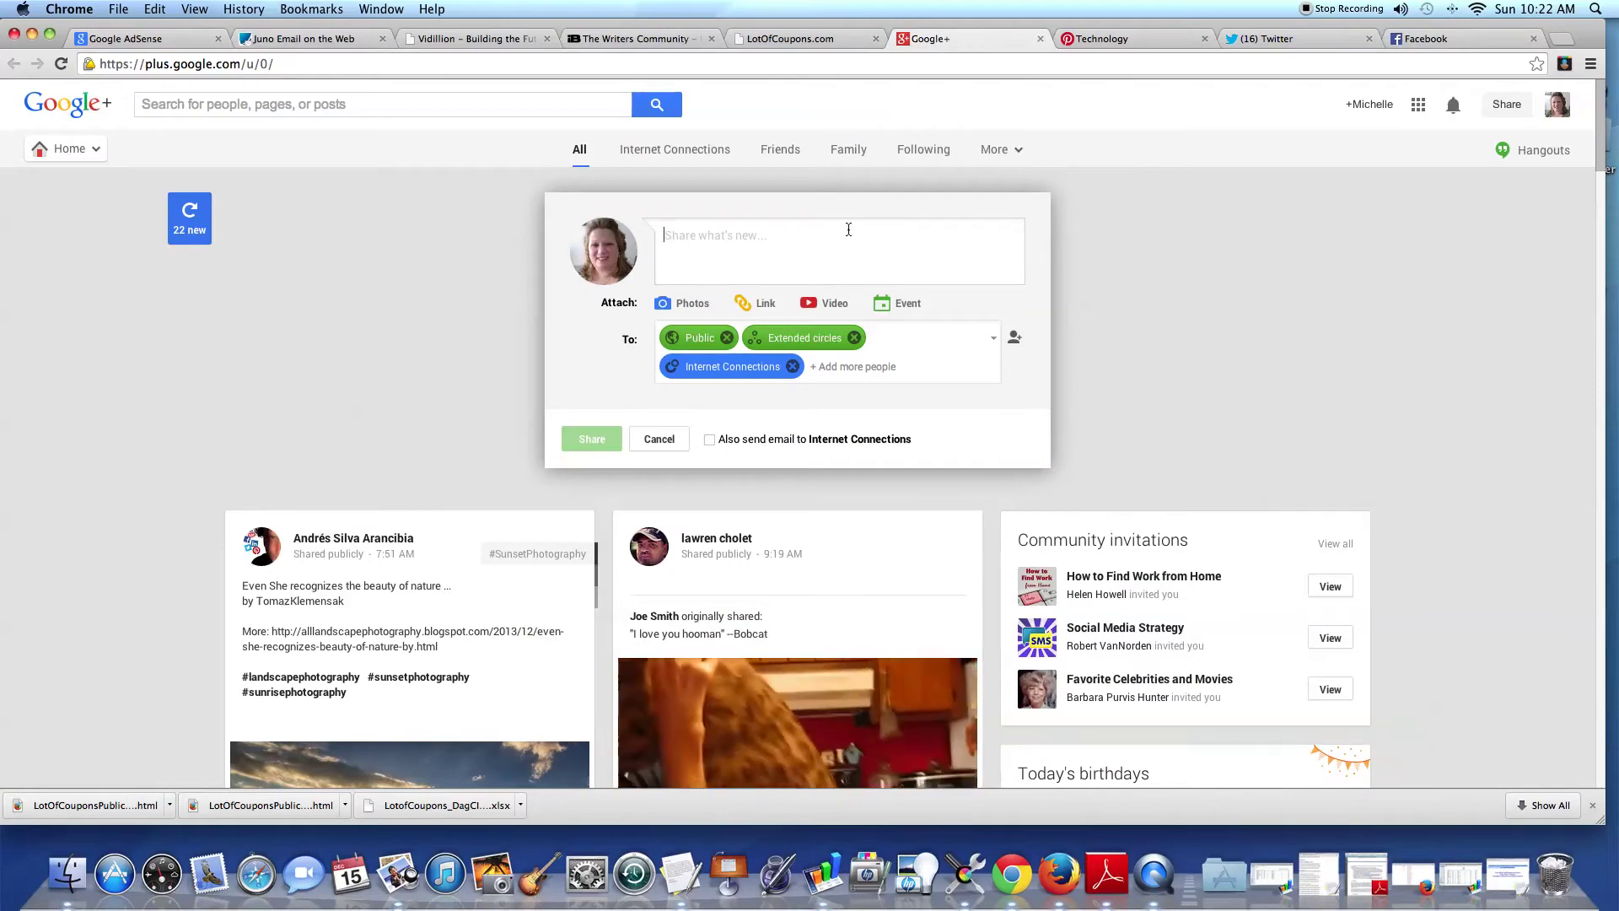
# Paste the copied #Coupons & #eCoupons announcement into the empty Google+ post box.
pyautogui.rightClick(721, 235)
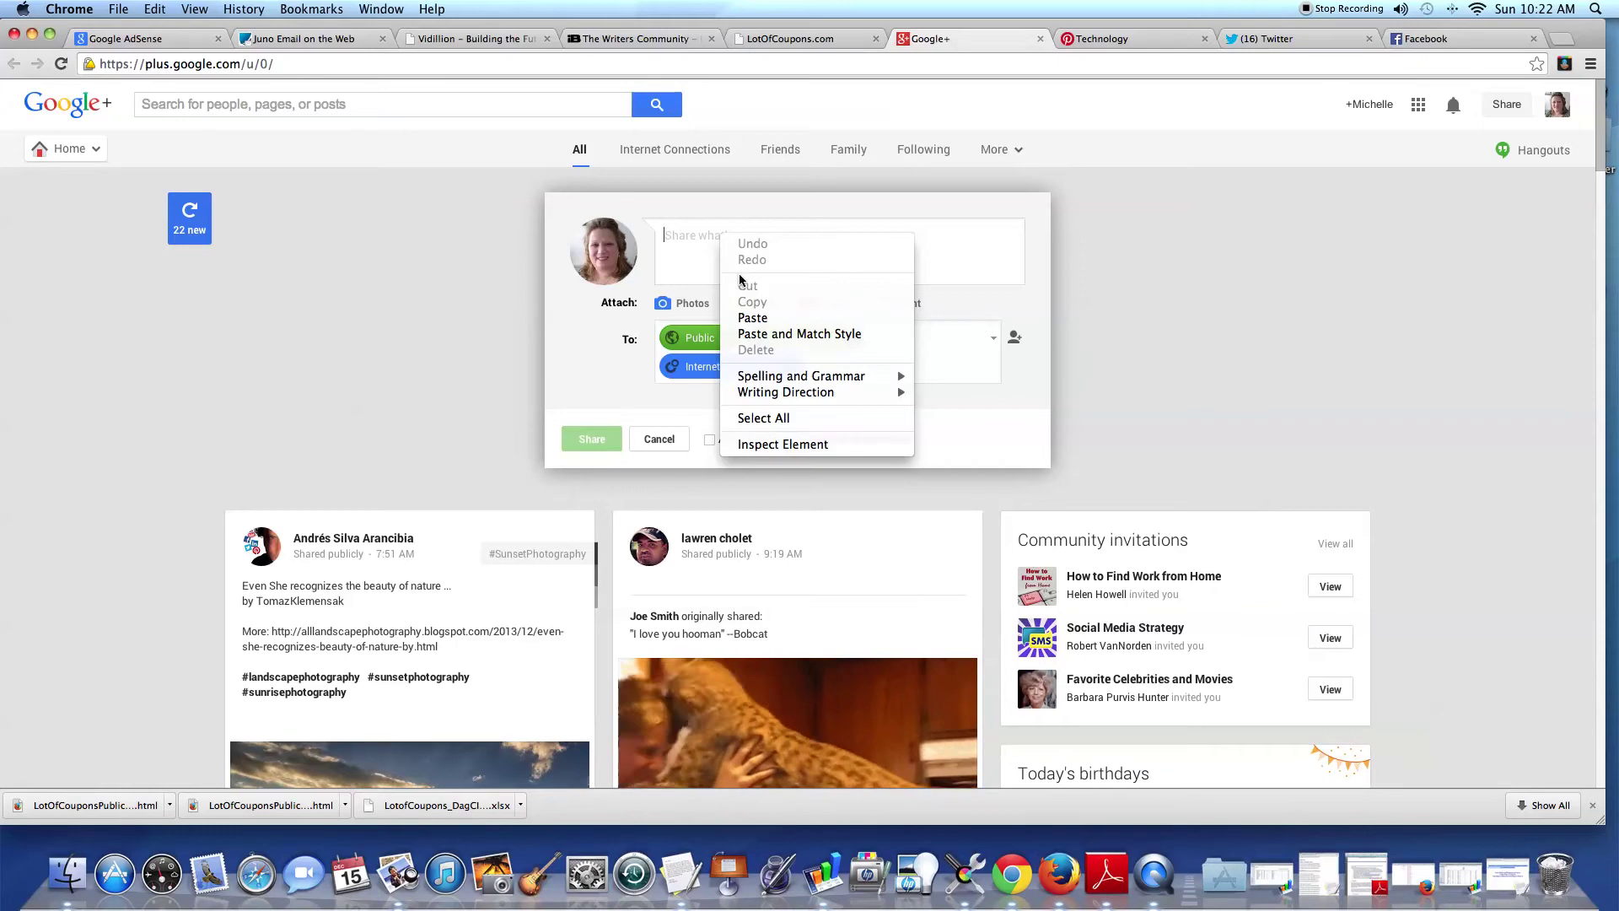
pyautogui.click(750, 317)
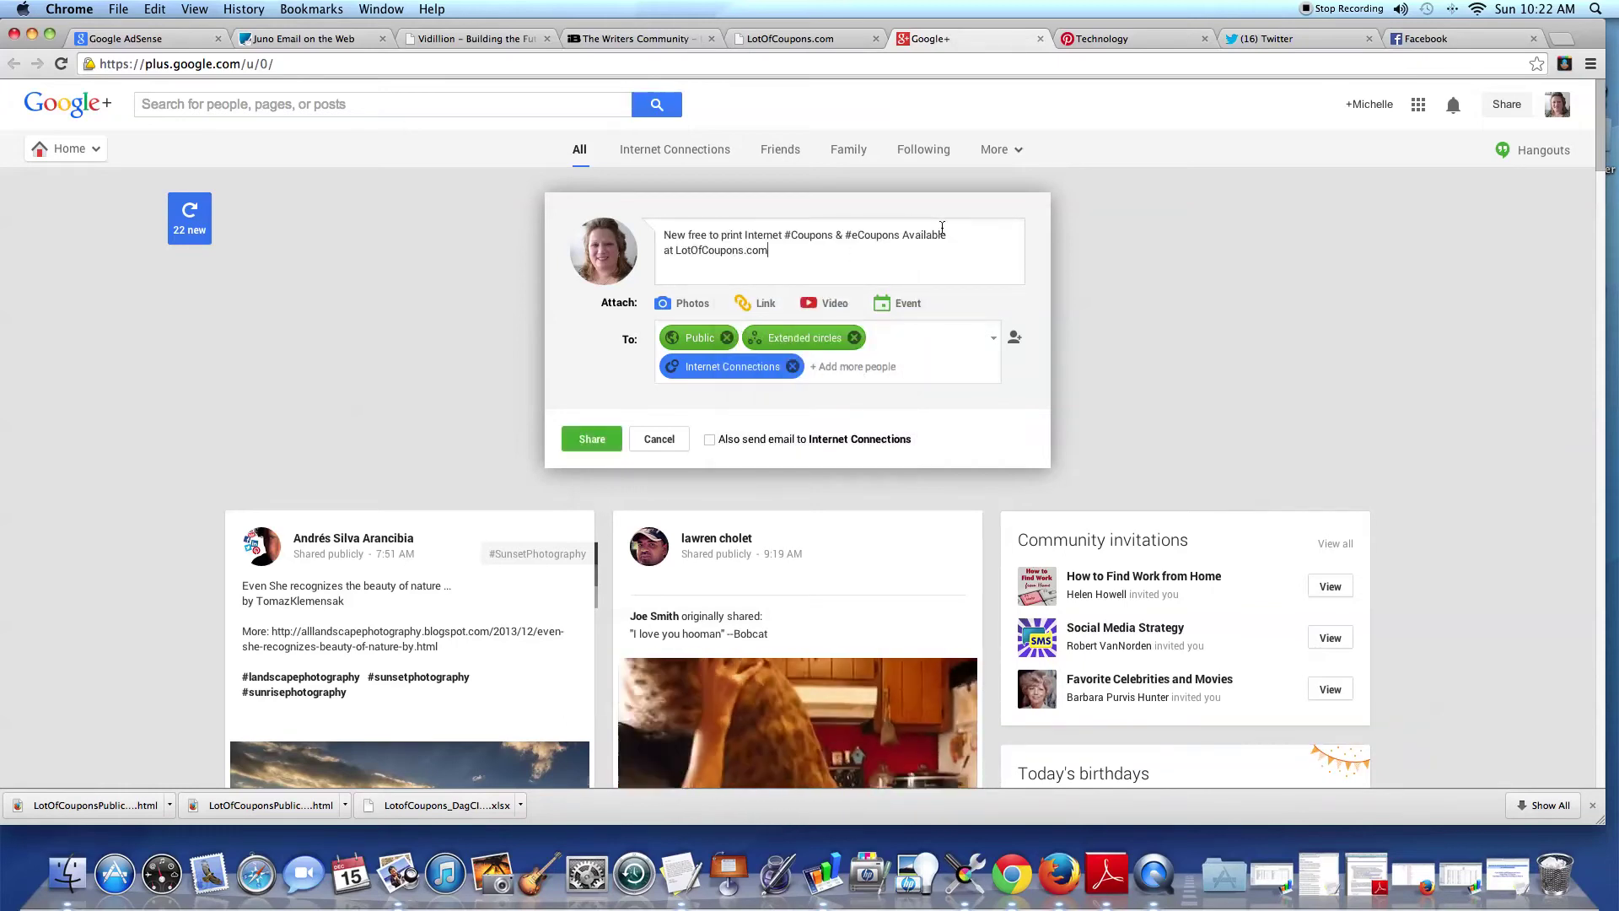
# Attach LotOfCouponsDotCom.jpg from the Desktop to the post and share it publicly.
pyautogui.click(679, 306)
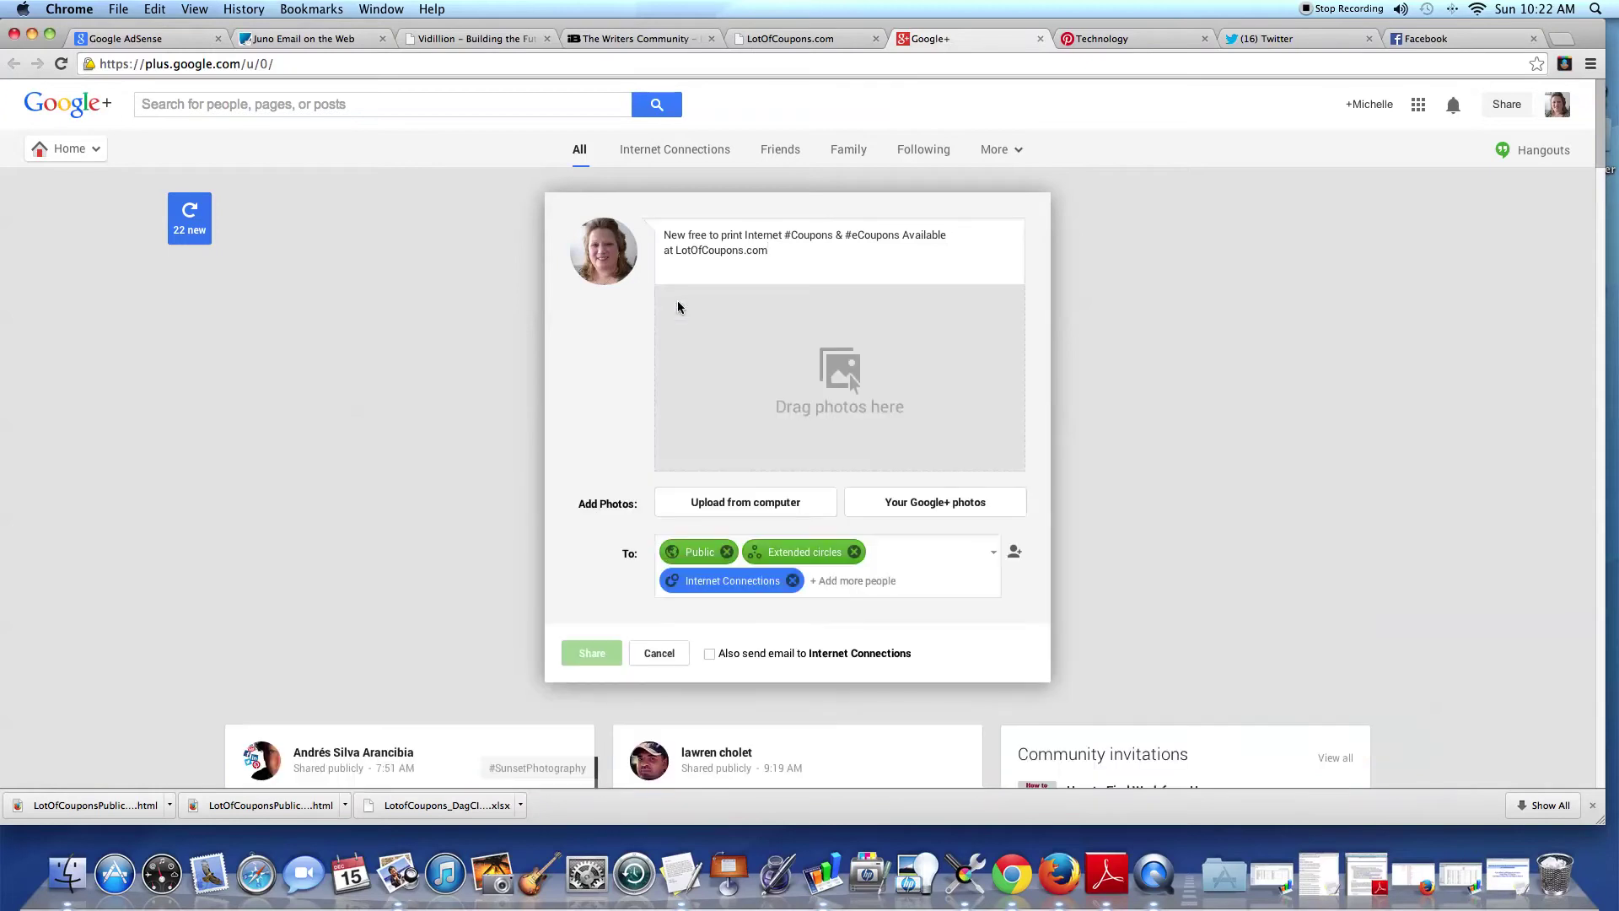
pyautogui.click(727, 504)
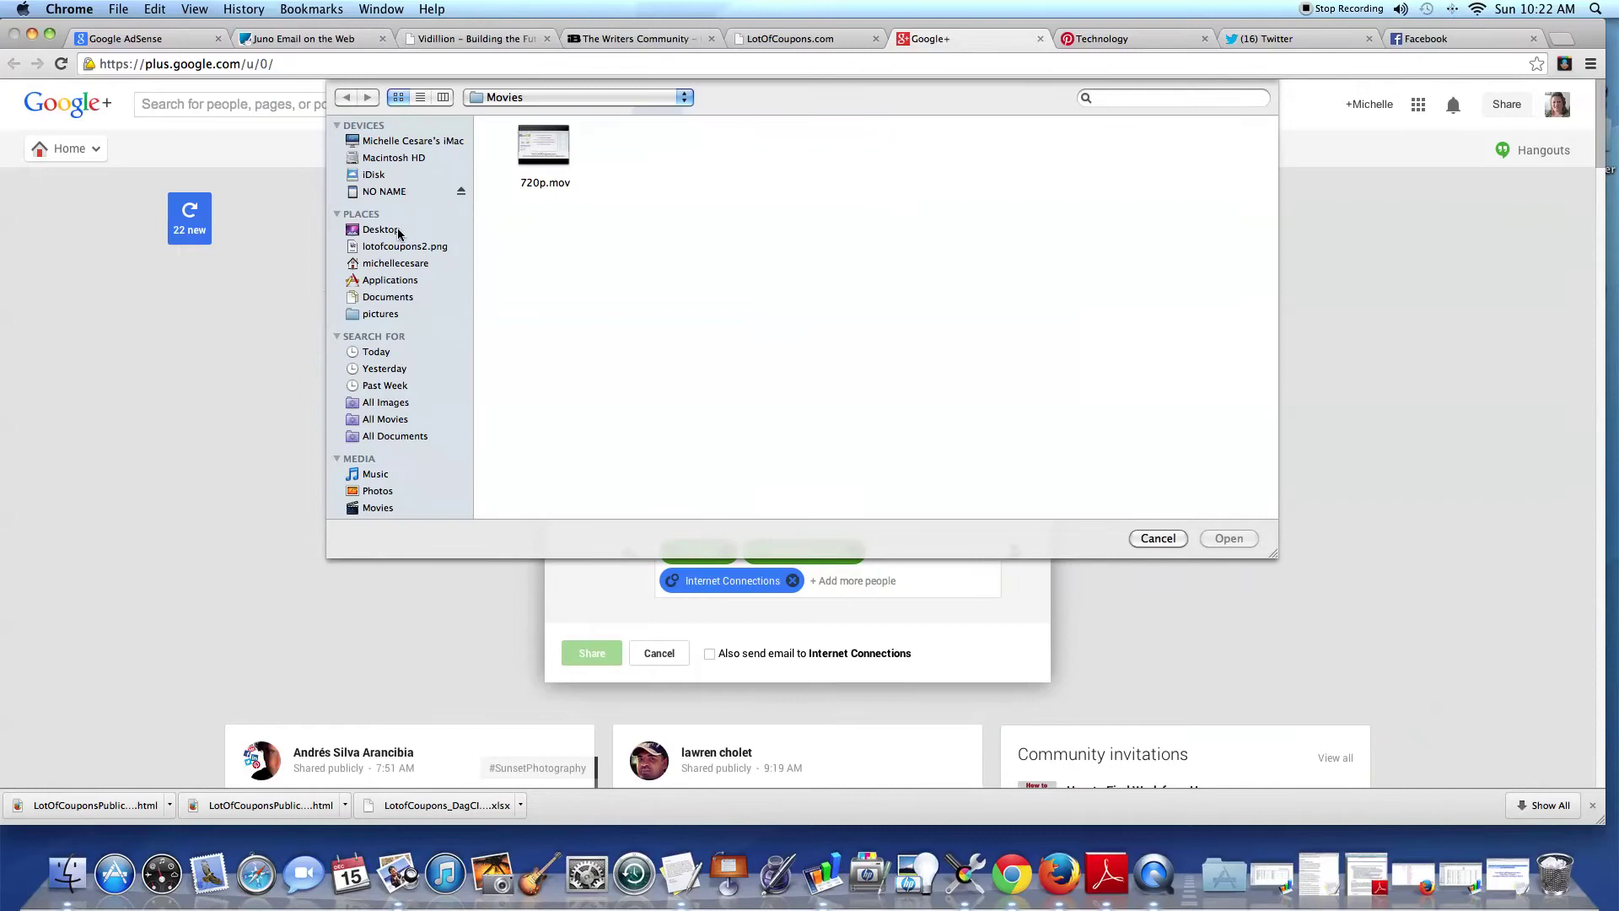
pyautogui.click(384, 230)
pyautogui.scroll(-5, 680, 288)
pyautogui.scroll(-8, 679, 289)
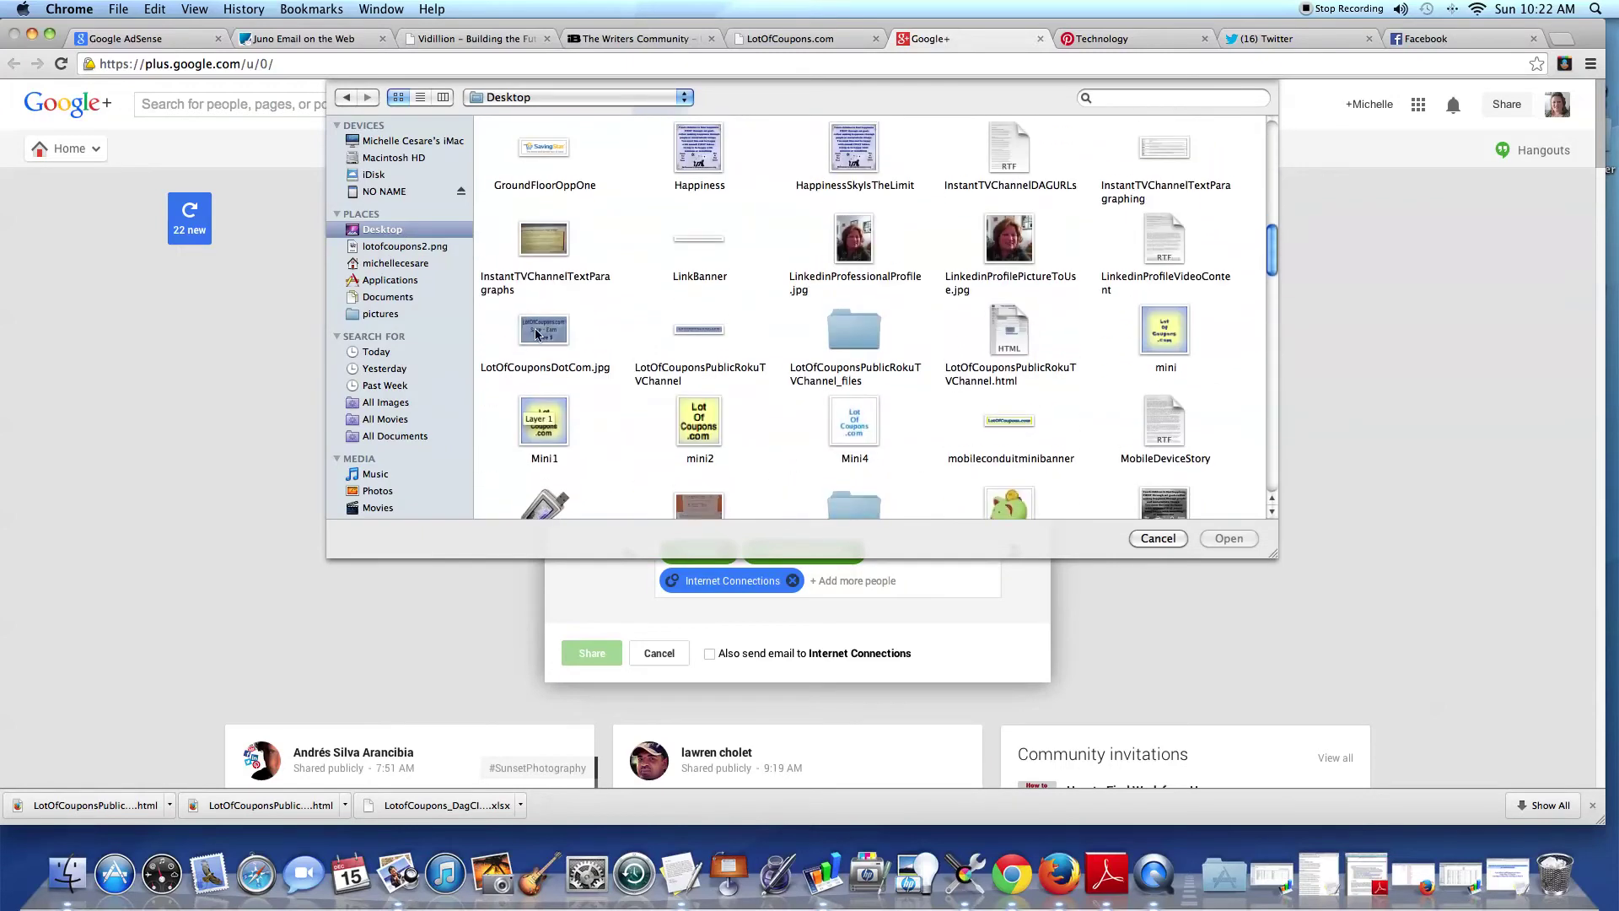
pyautogui.click(537, 334)
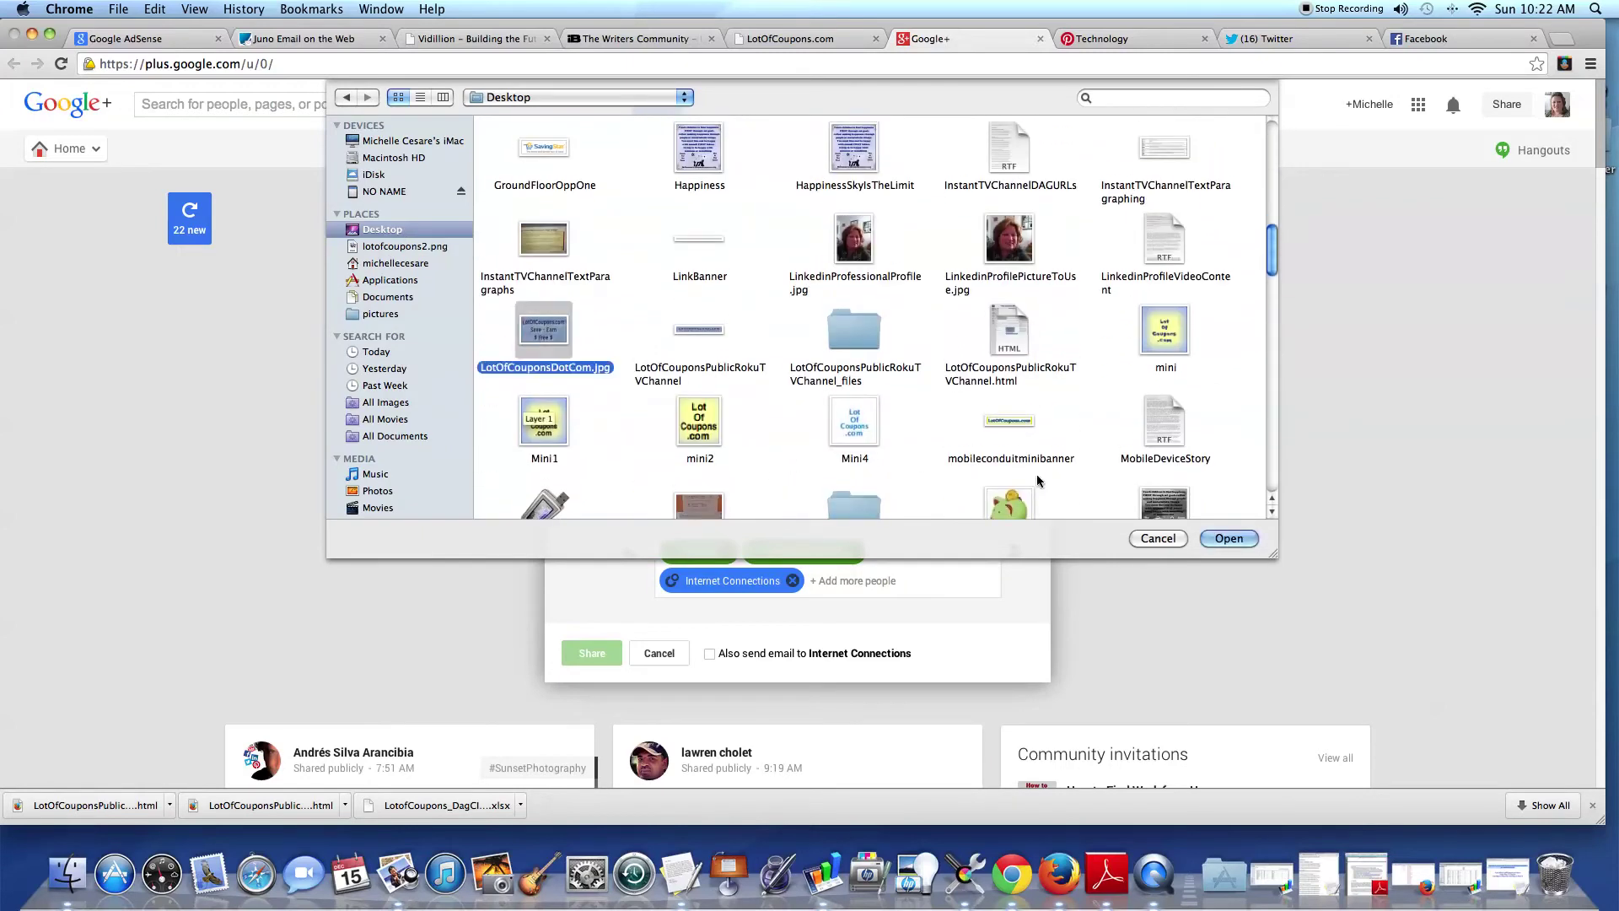
pyautogui.click(1227, 539)
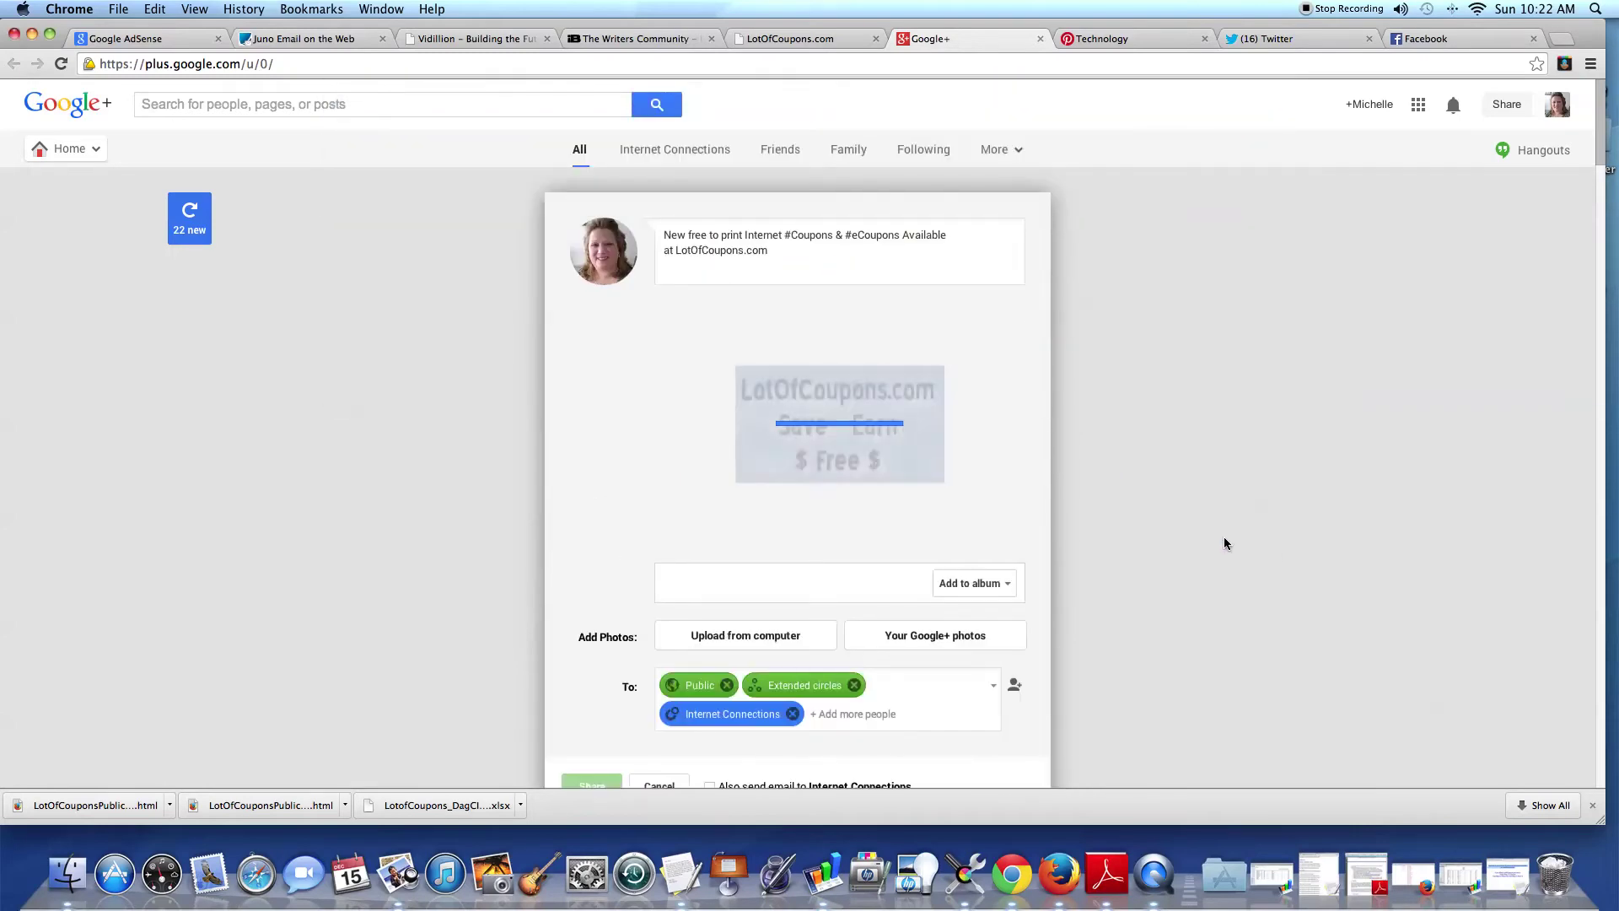
pyautogui.scroll(-3, 1224, 542)
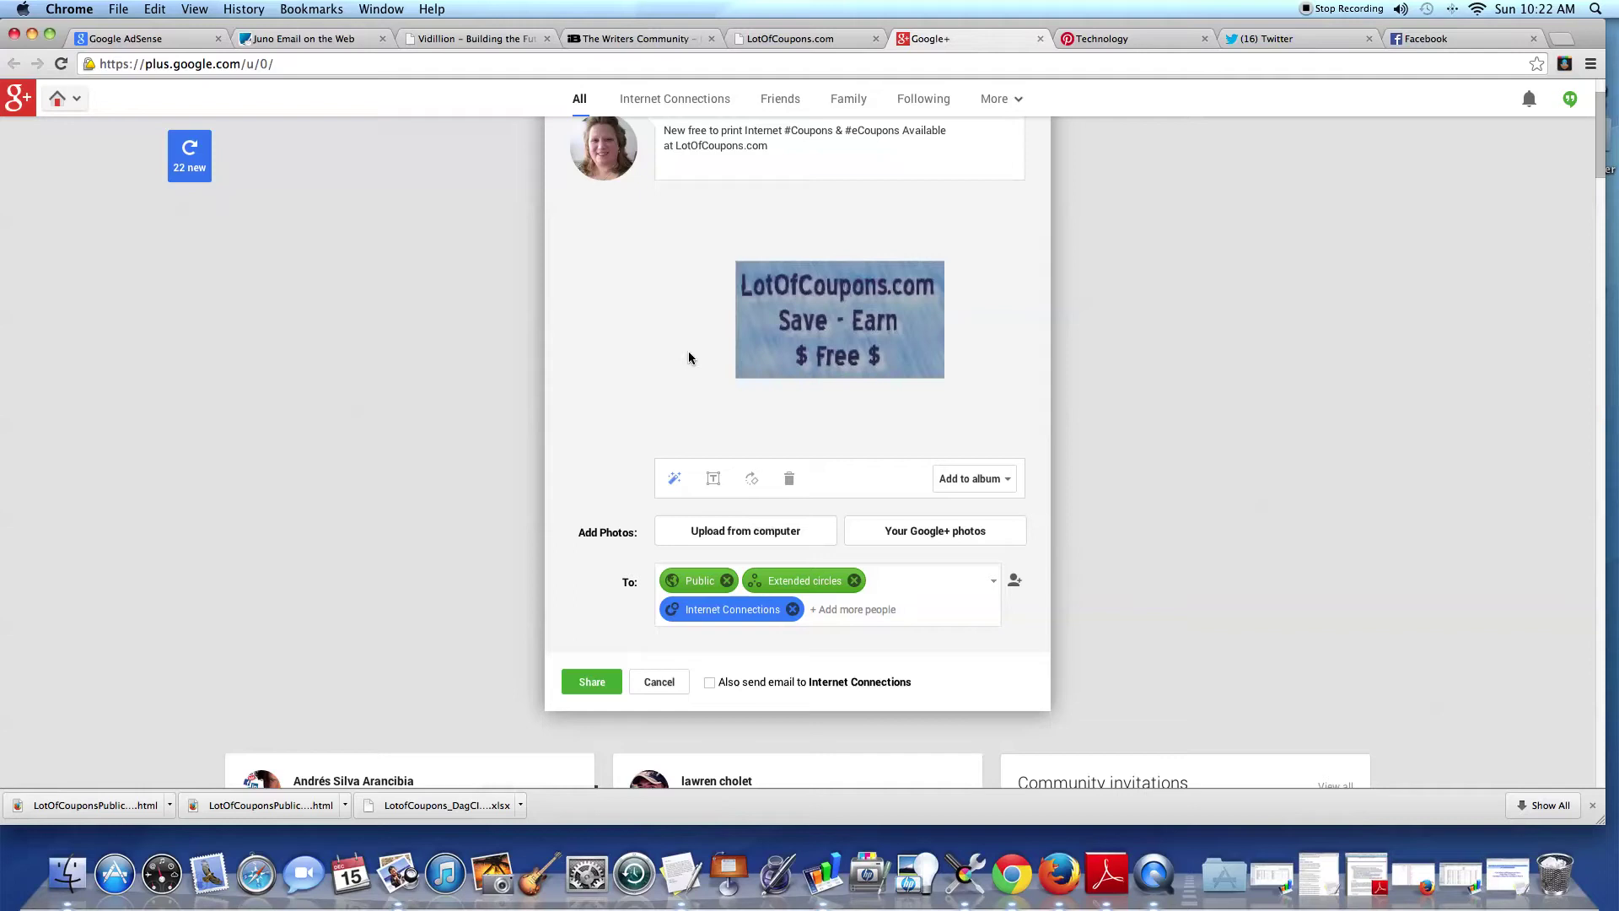
pyautogui.click(563, 677)
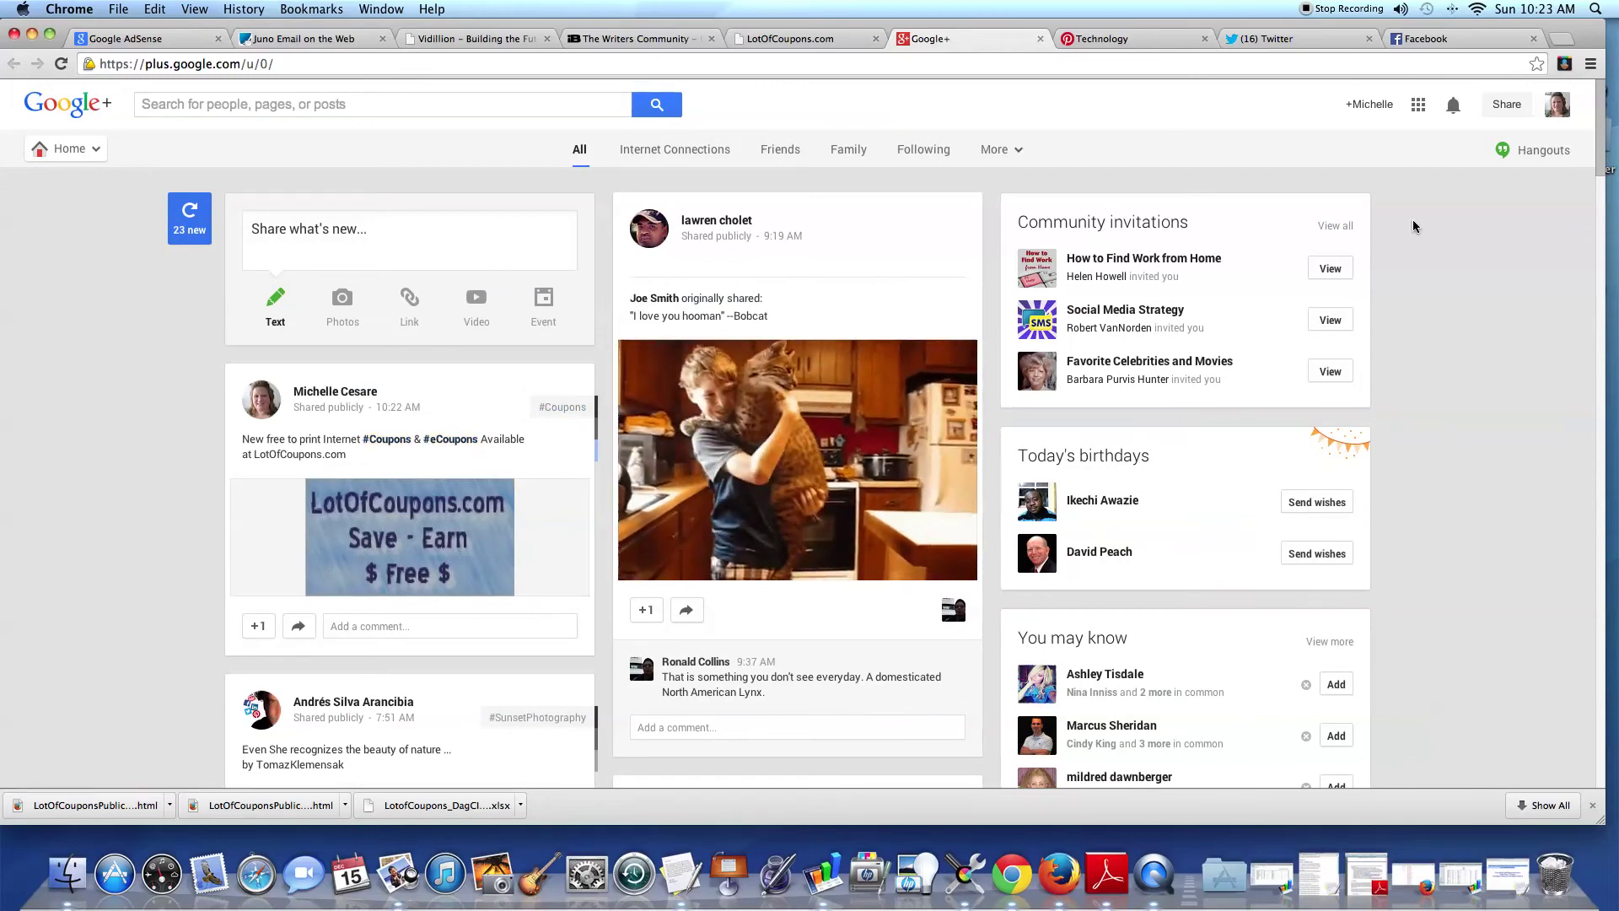
# Switch to the browser tab showing Pinterest's Technology board.
pyautogui.click(1105, 38)
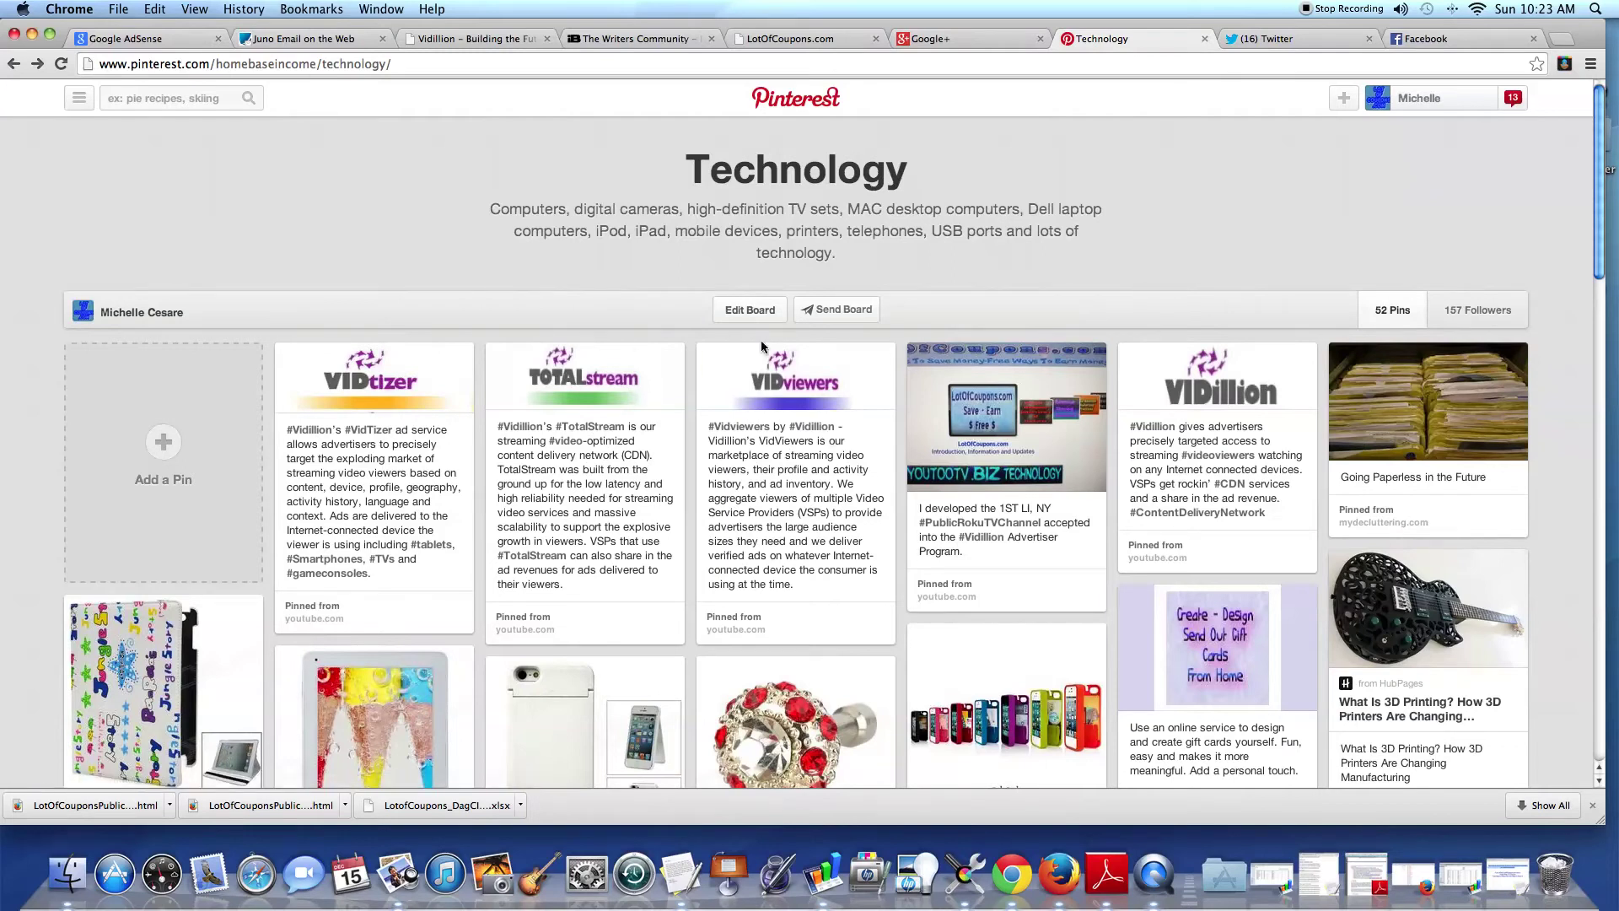
# Copy the three 'If you #Roku…' lines from TextEdit, then minimize it.
pyautogui.click(1507, 877)
pyautogui.moveTo(552, 318); pyautogui.dragTo(1128, 393)
pyautogui.rightClick(853, 371)
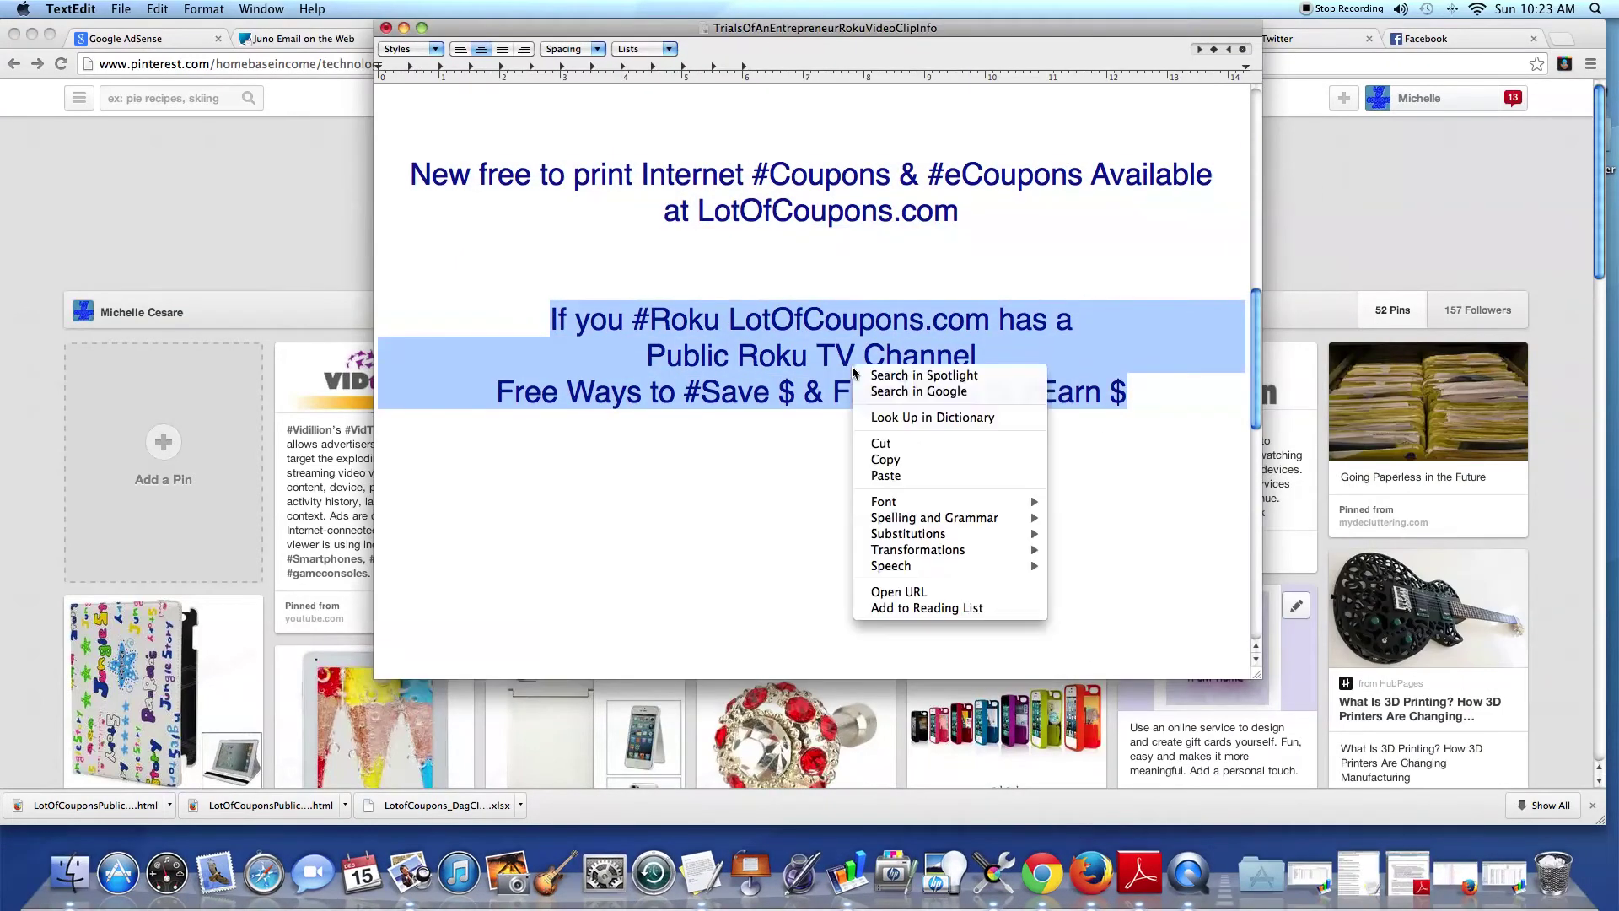
pyautogui.click(884, 460)
pyautogui.click(405, 28)
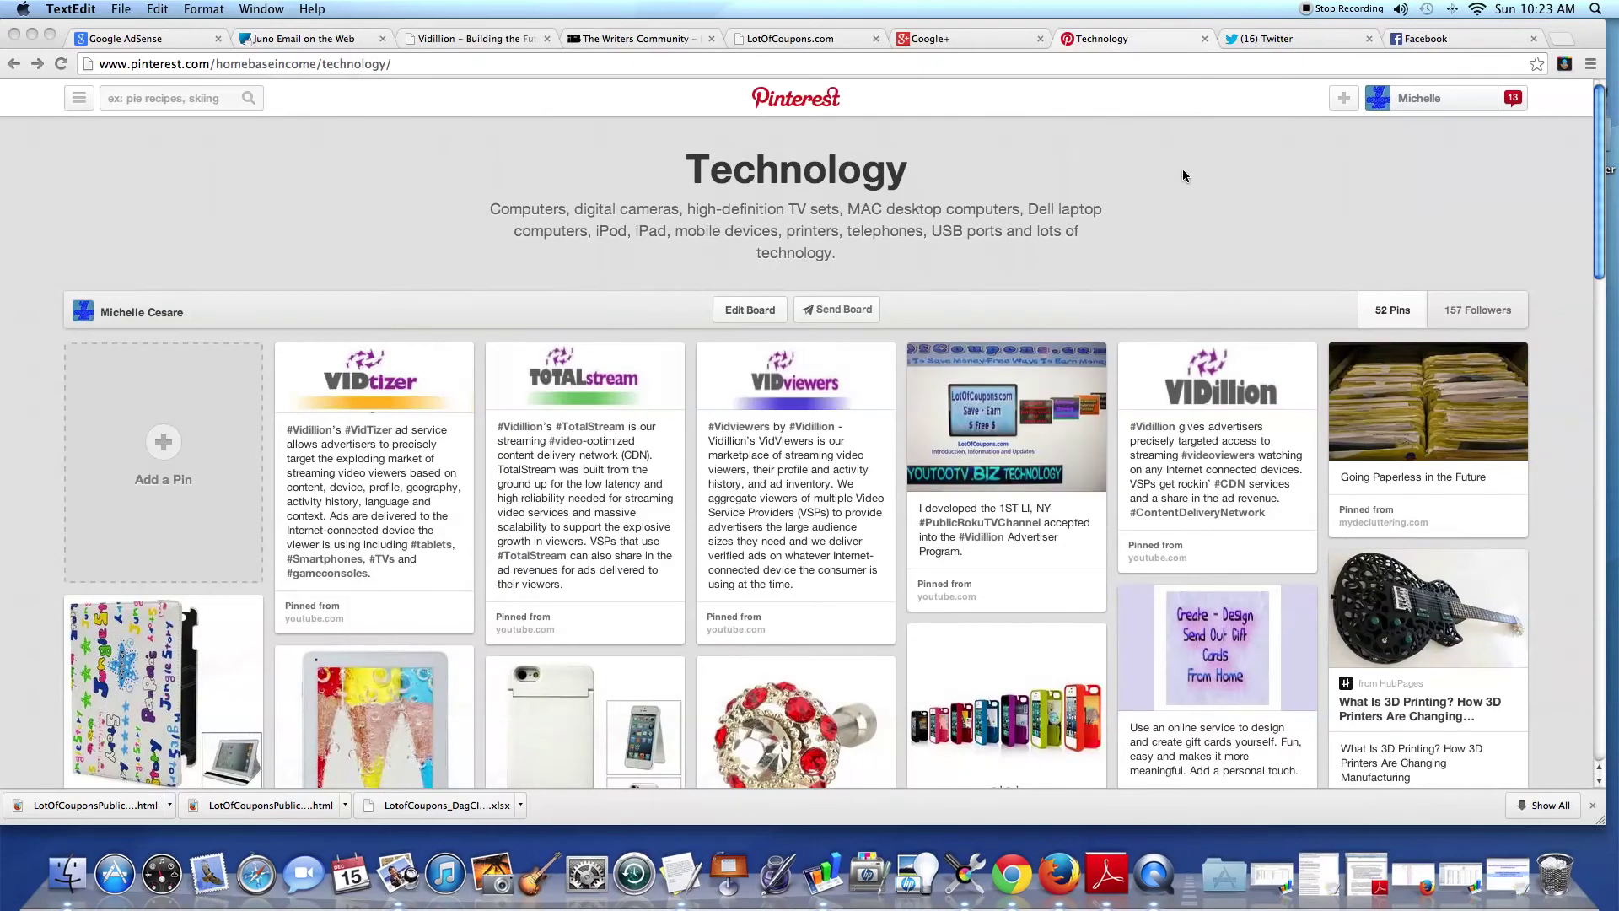
# Upload LotOfCouponsPublicRokuTVChannel from the computer as a new Pinterest pin.
pyautogui.click(1338, 106)
pyautogui.moveTo(1338, 106)
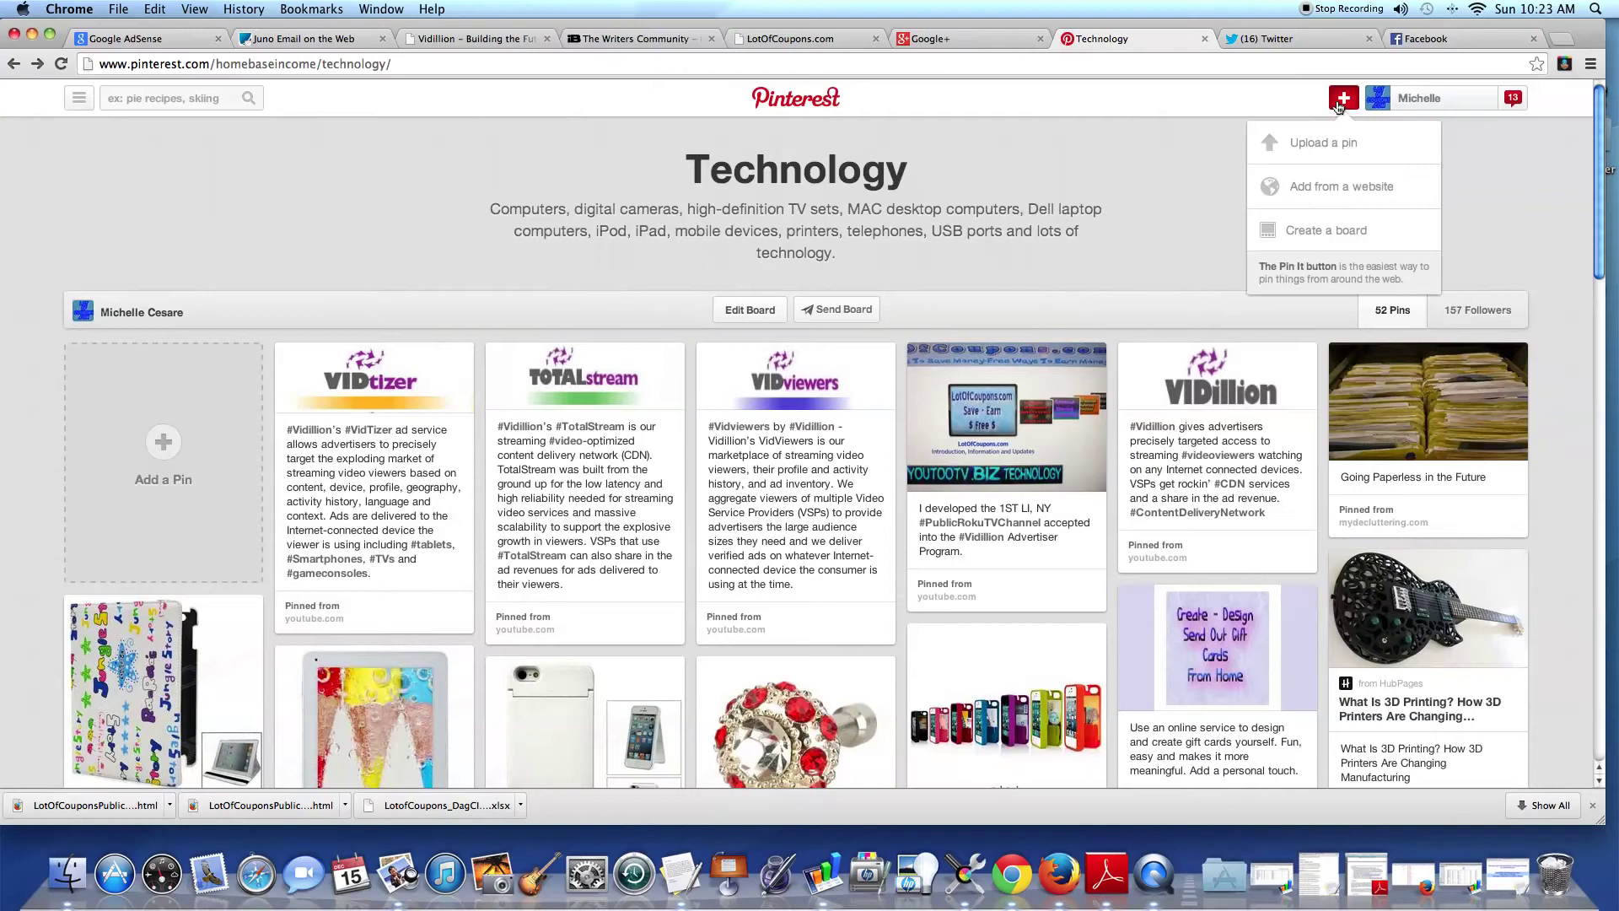
pyautogui.click(1324, 144)
pyautogui.click(641, 456)
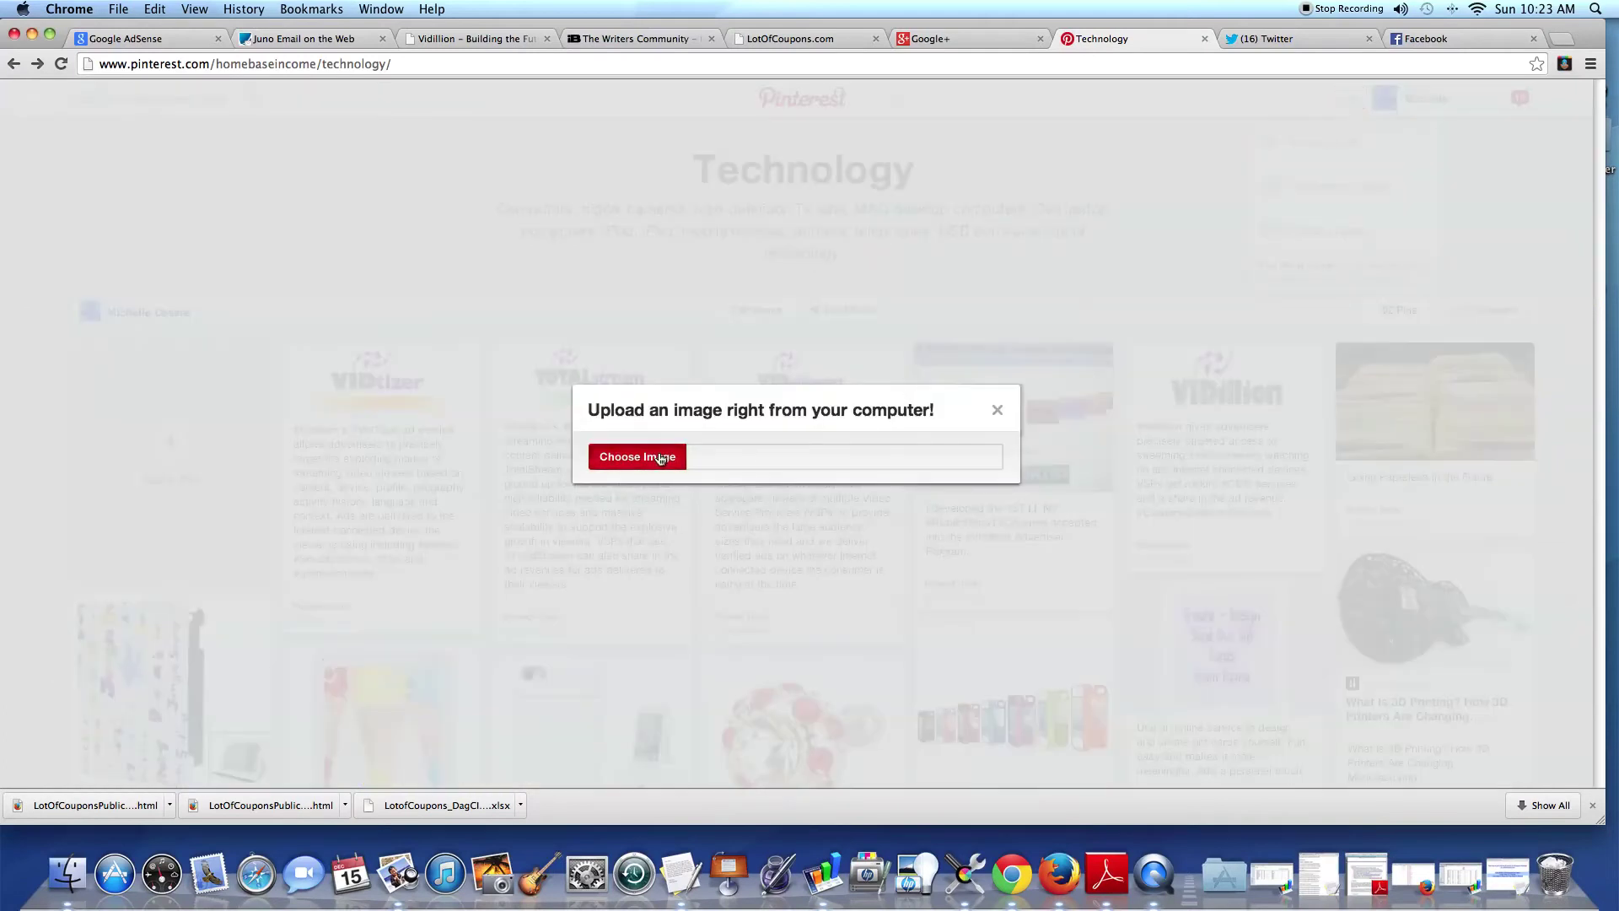
pyautogui.scroll(-15, 608, 338)
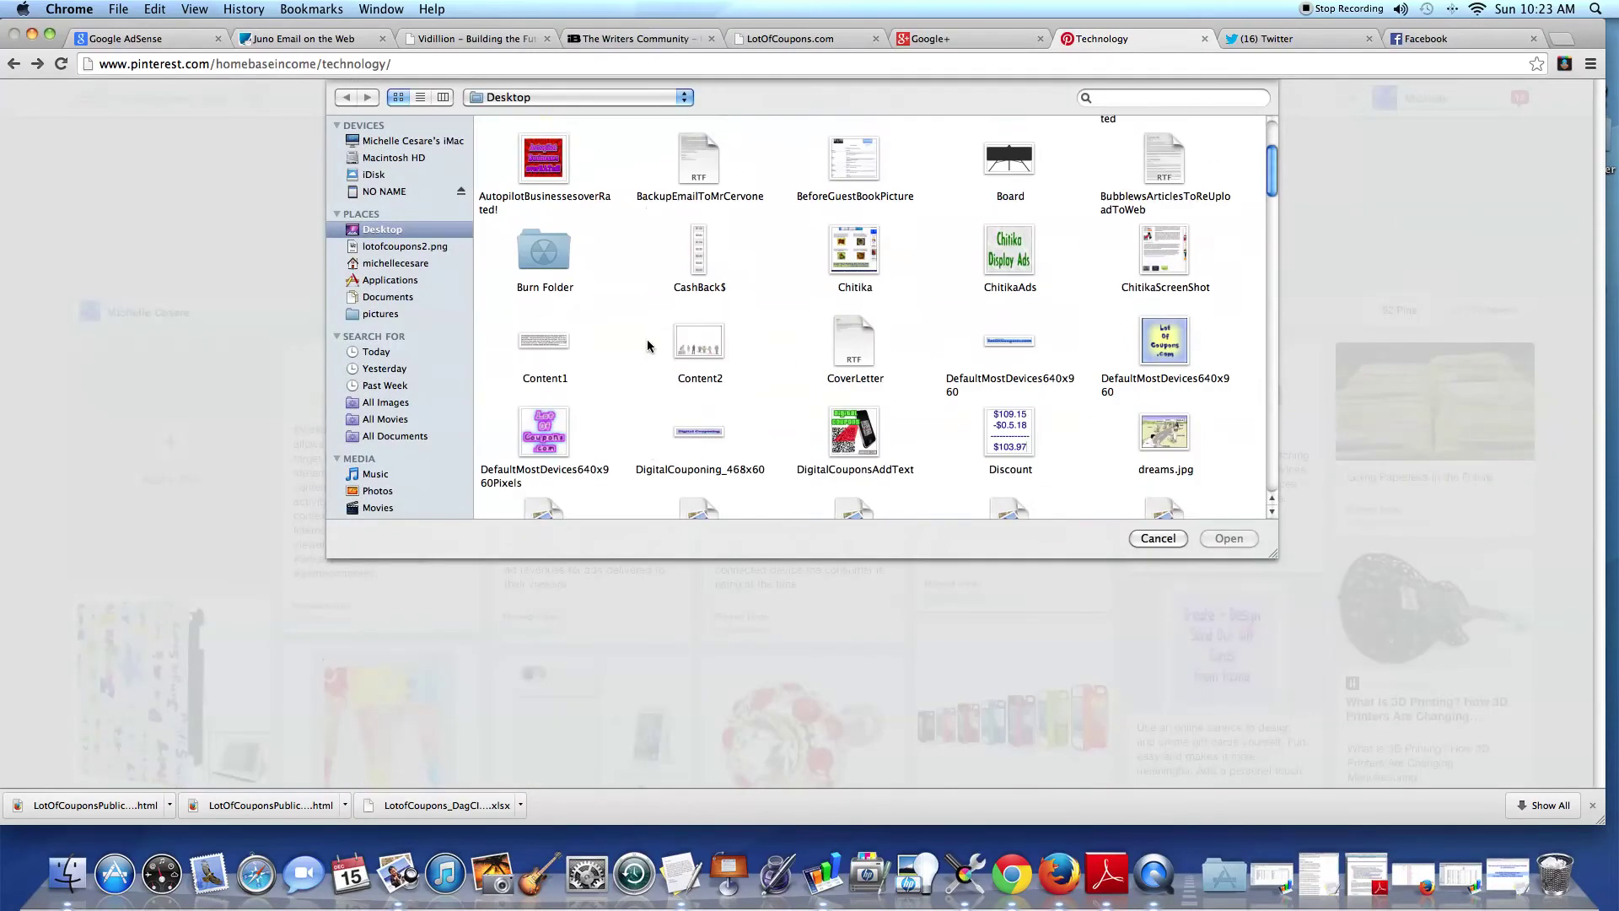
pyautogui.scroll(-5, 650, 343)
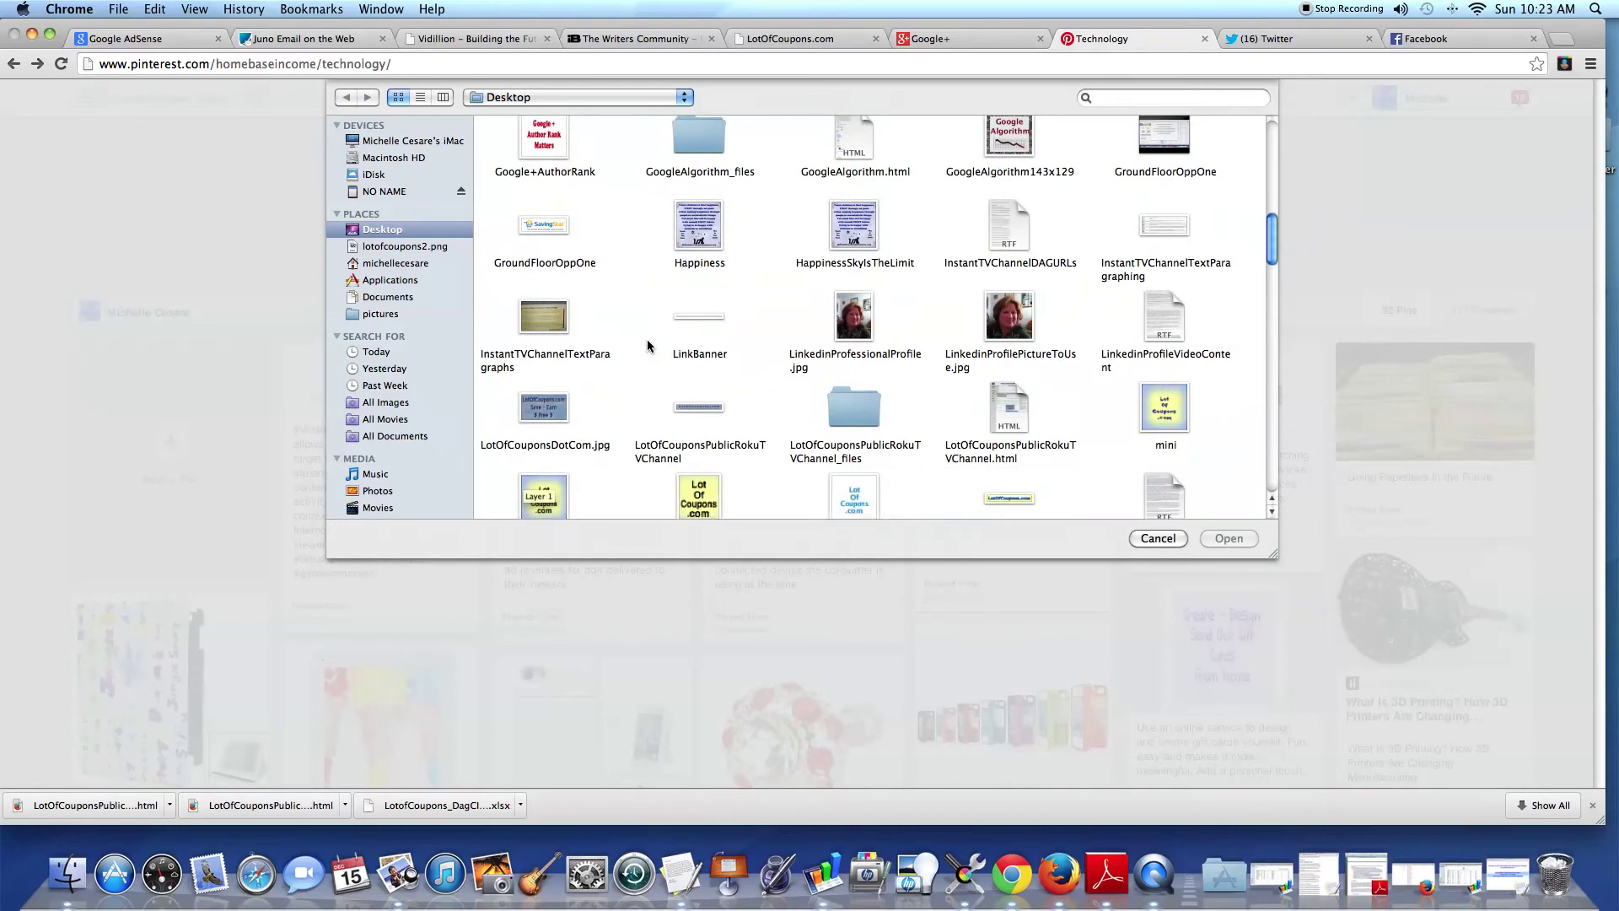
pyautogui.click(704, 274)
pyautogui.click(1221, 536)
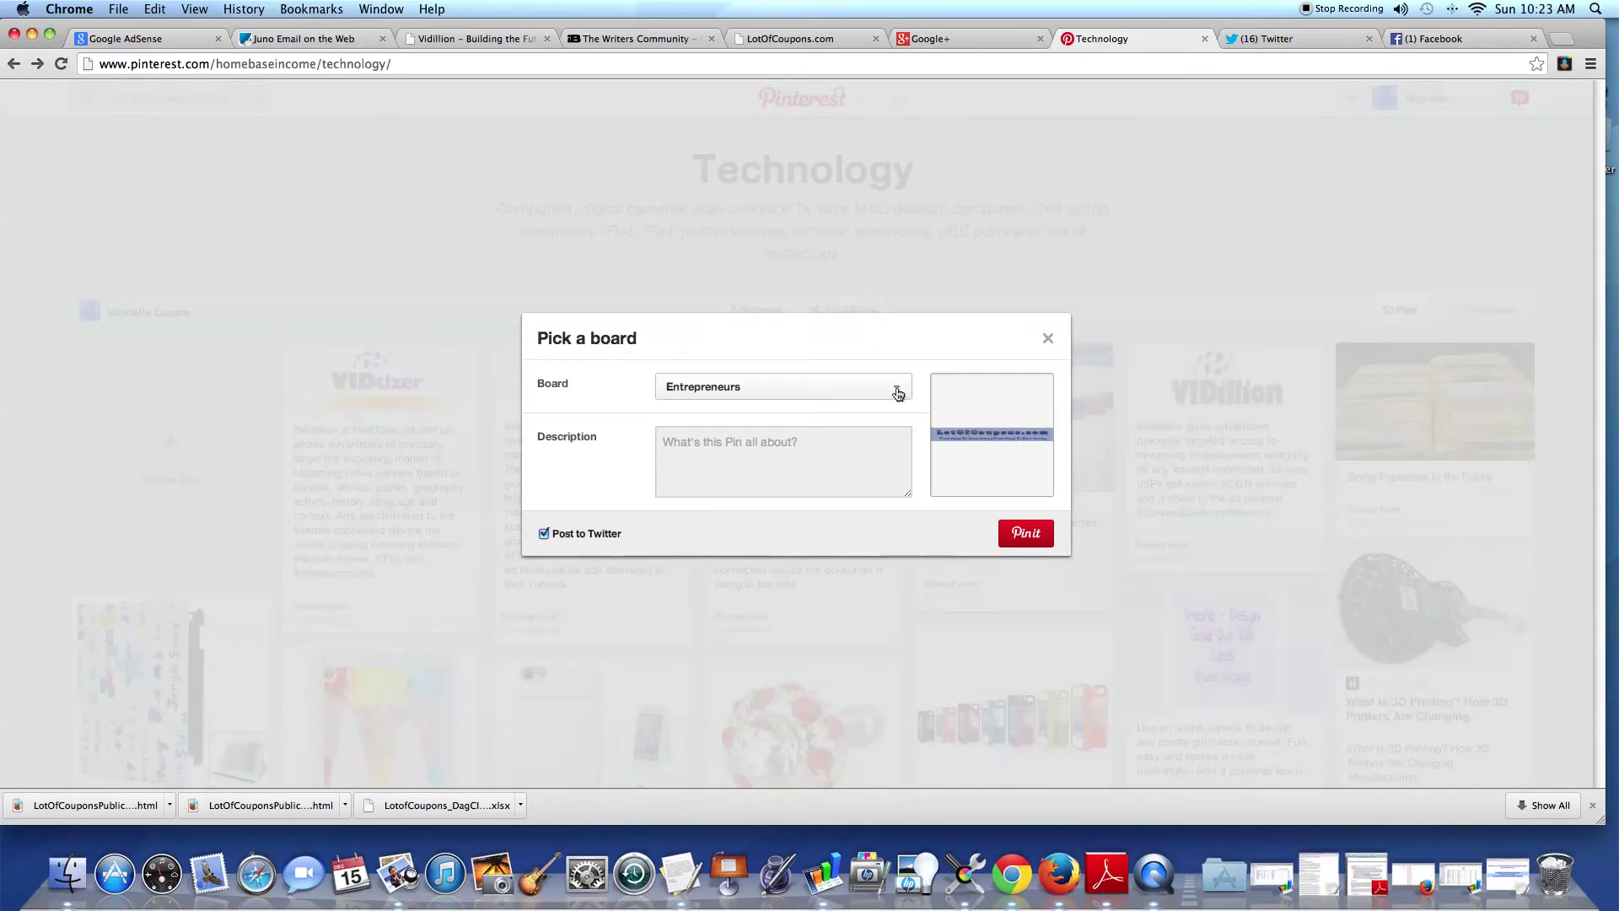
# Choose Technology as the board for the new pin.
pyautogui.click(898, 394)
pyautogui.moveTo(910, 387); pyautogui.dragTo(913, 527)
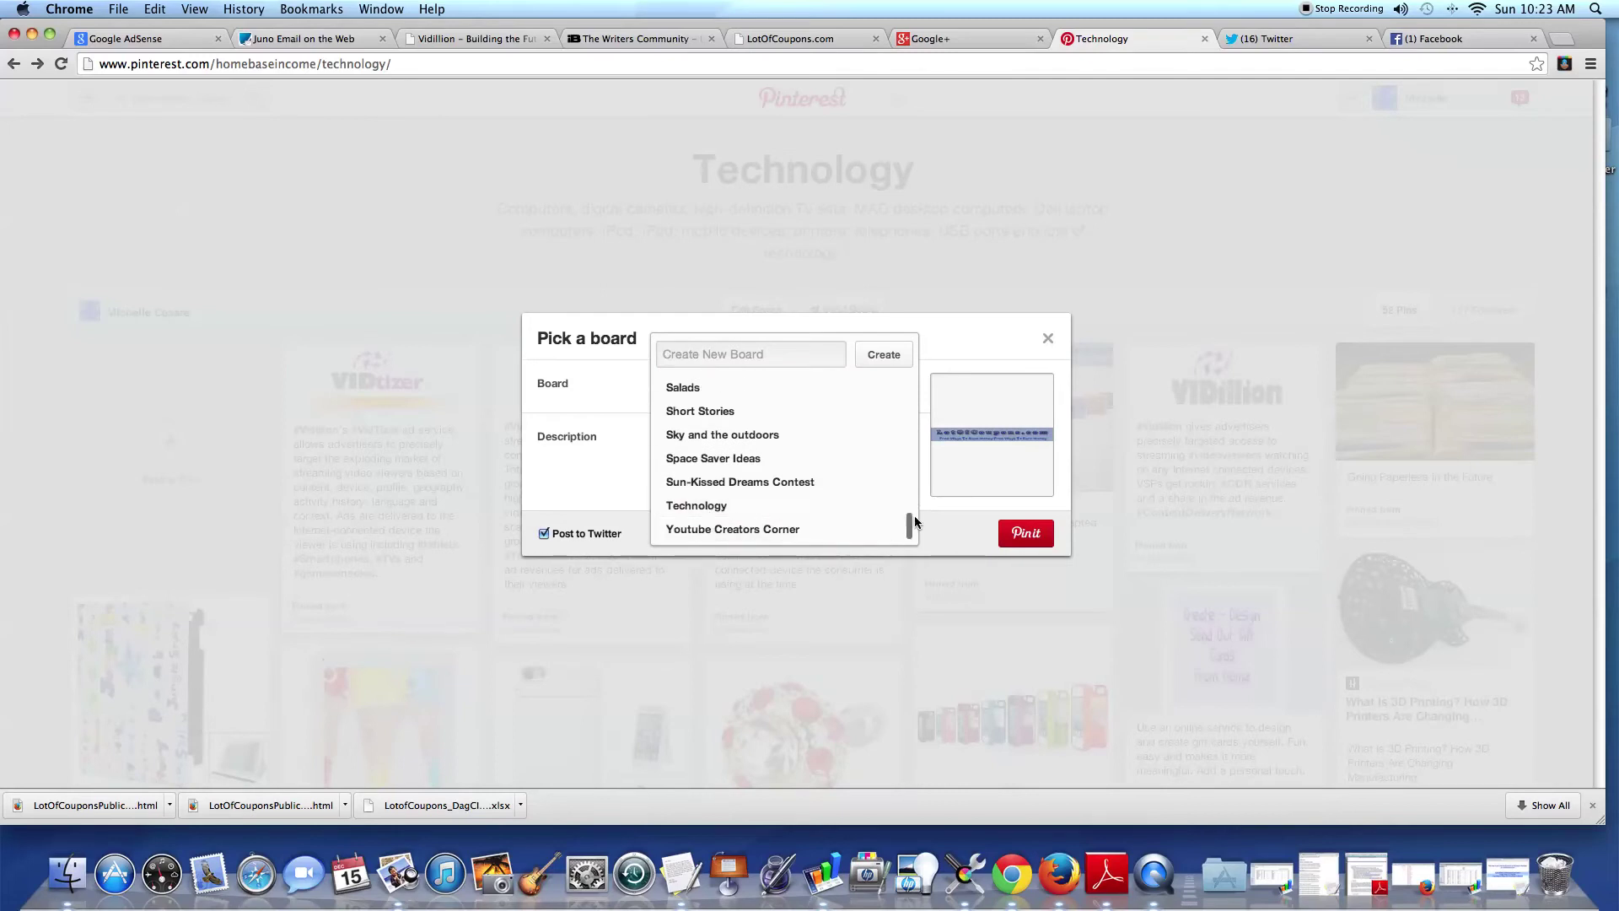
pyautogui.click(742, 510)
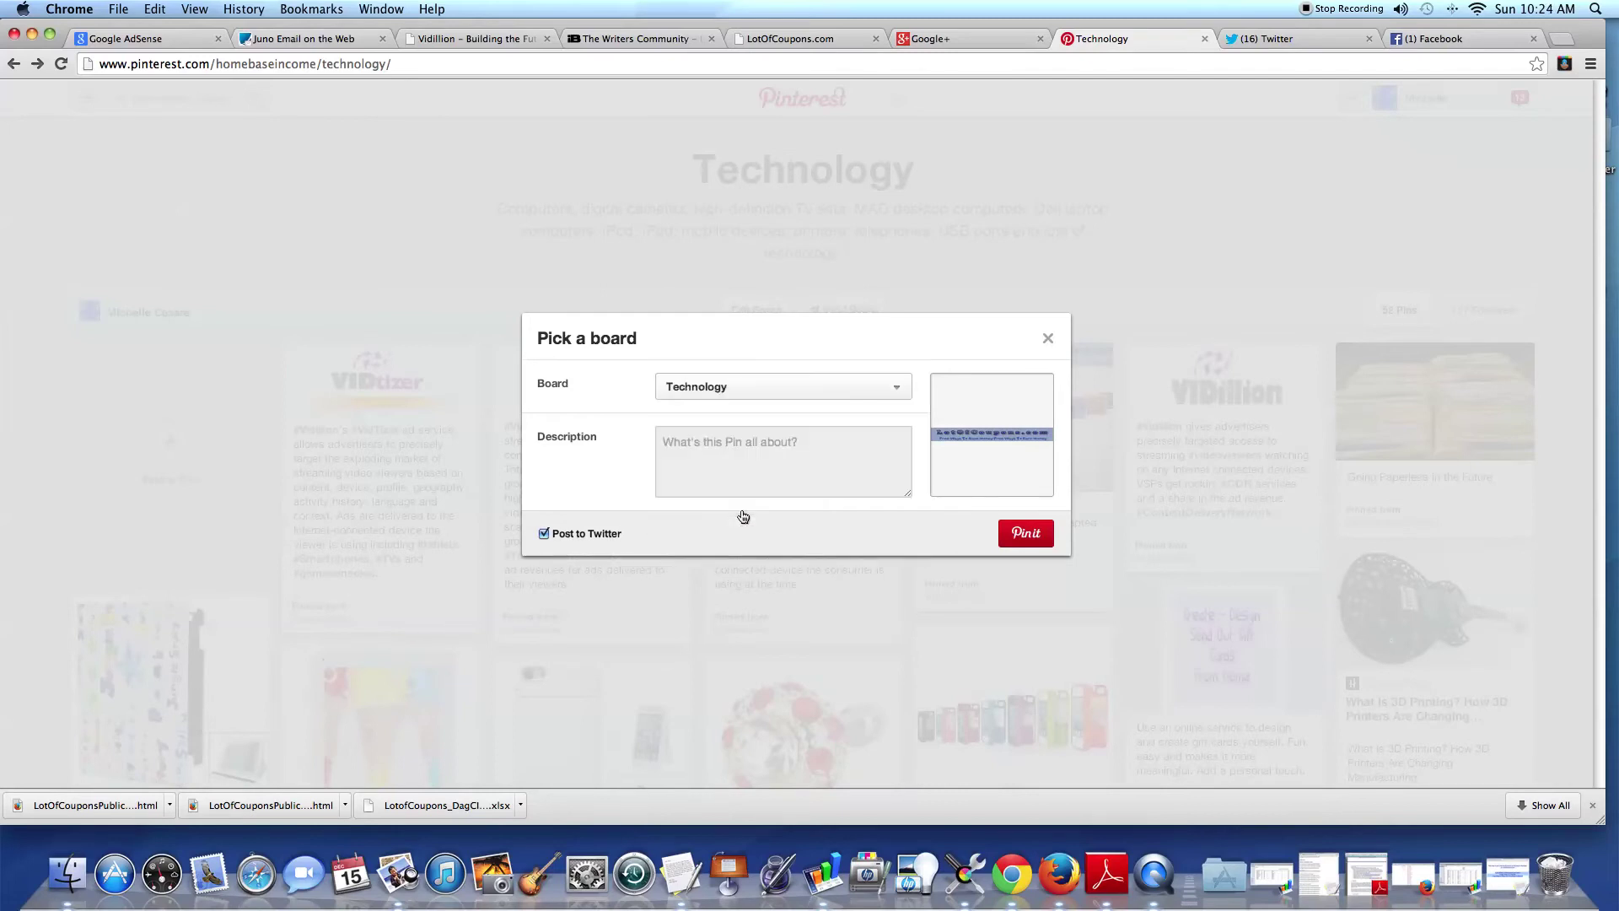
# Paste the Roku description and correct its hashtag to #RokuTVChannel.
pyautogui.rightClick(730, 439)
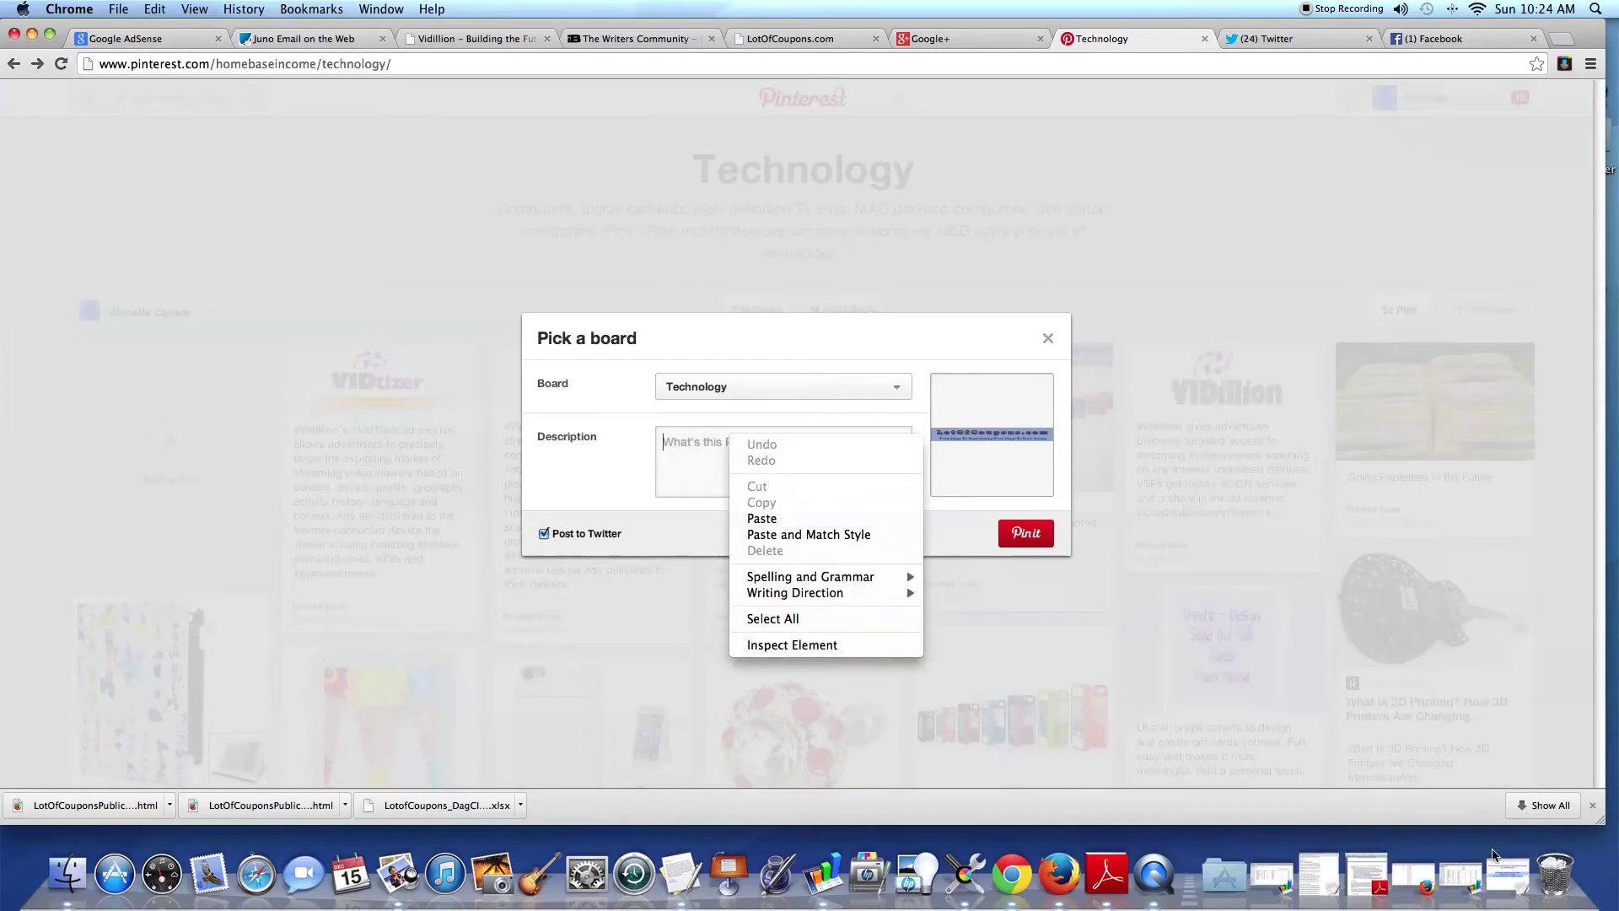
pyautogui.click(762, 518)
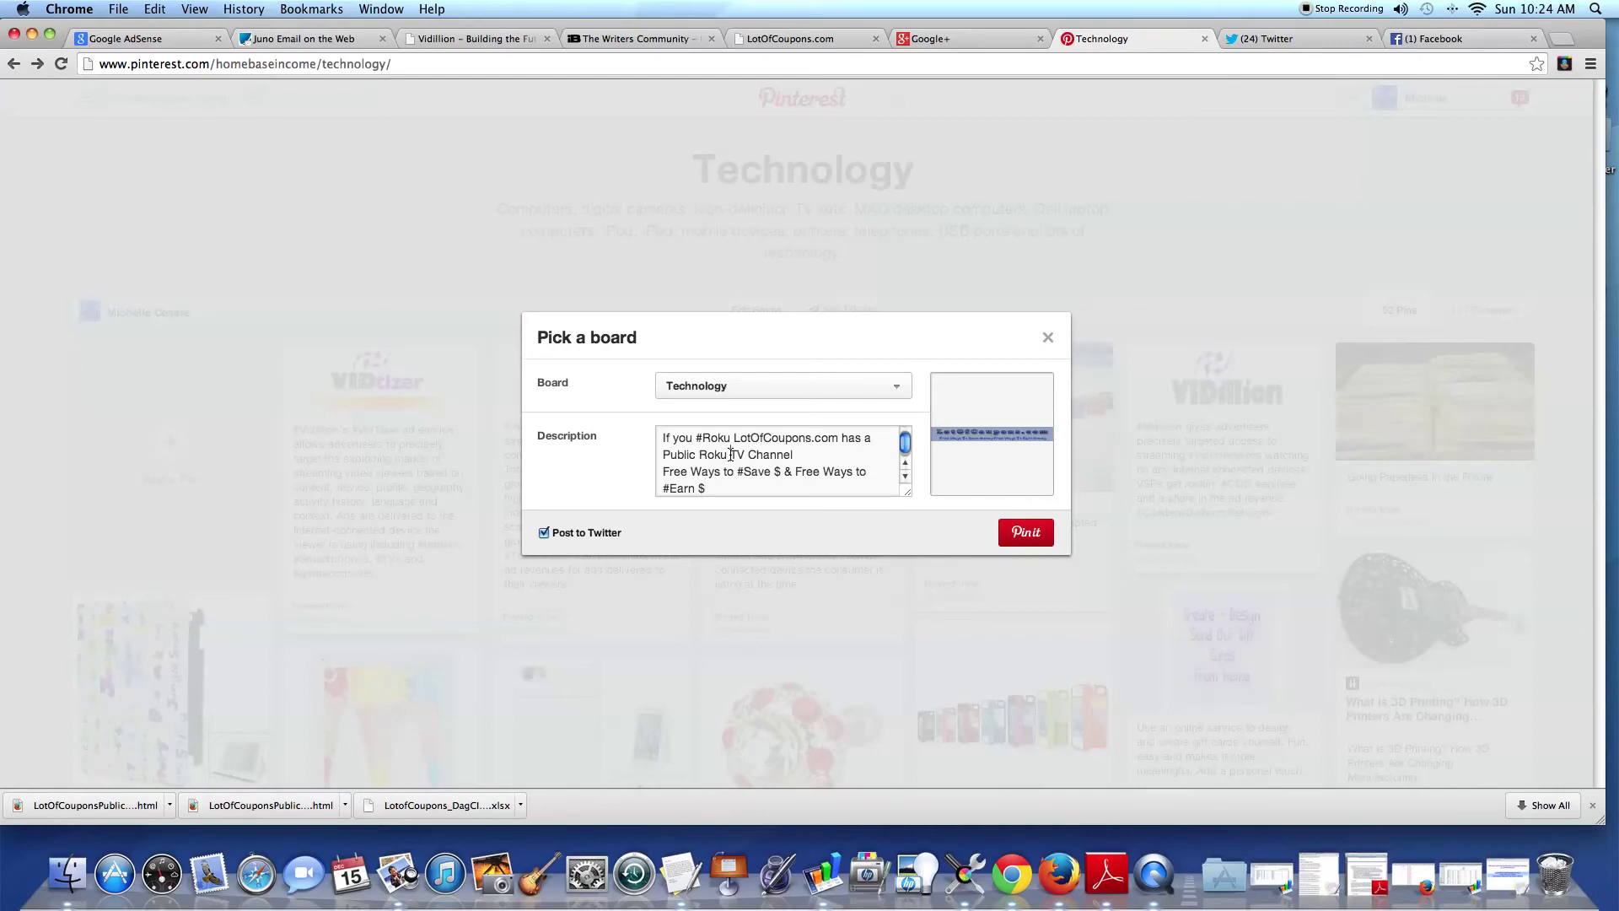
pyautogui.click(731, 454)
pyautogui.press('BackSpace')
pyautogui.press('BackSpace')
pyautogui.click(700, 453)
pyautogui.write('#')
# Copy the lotofcoupons.com web address from its tab and return to Pinterest.
pyautogui.click(811, 42)
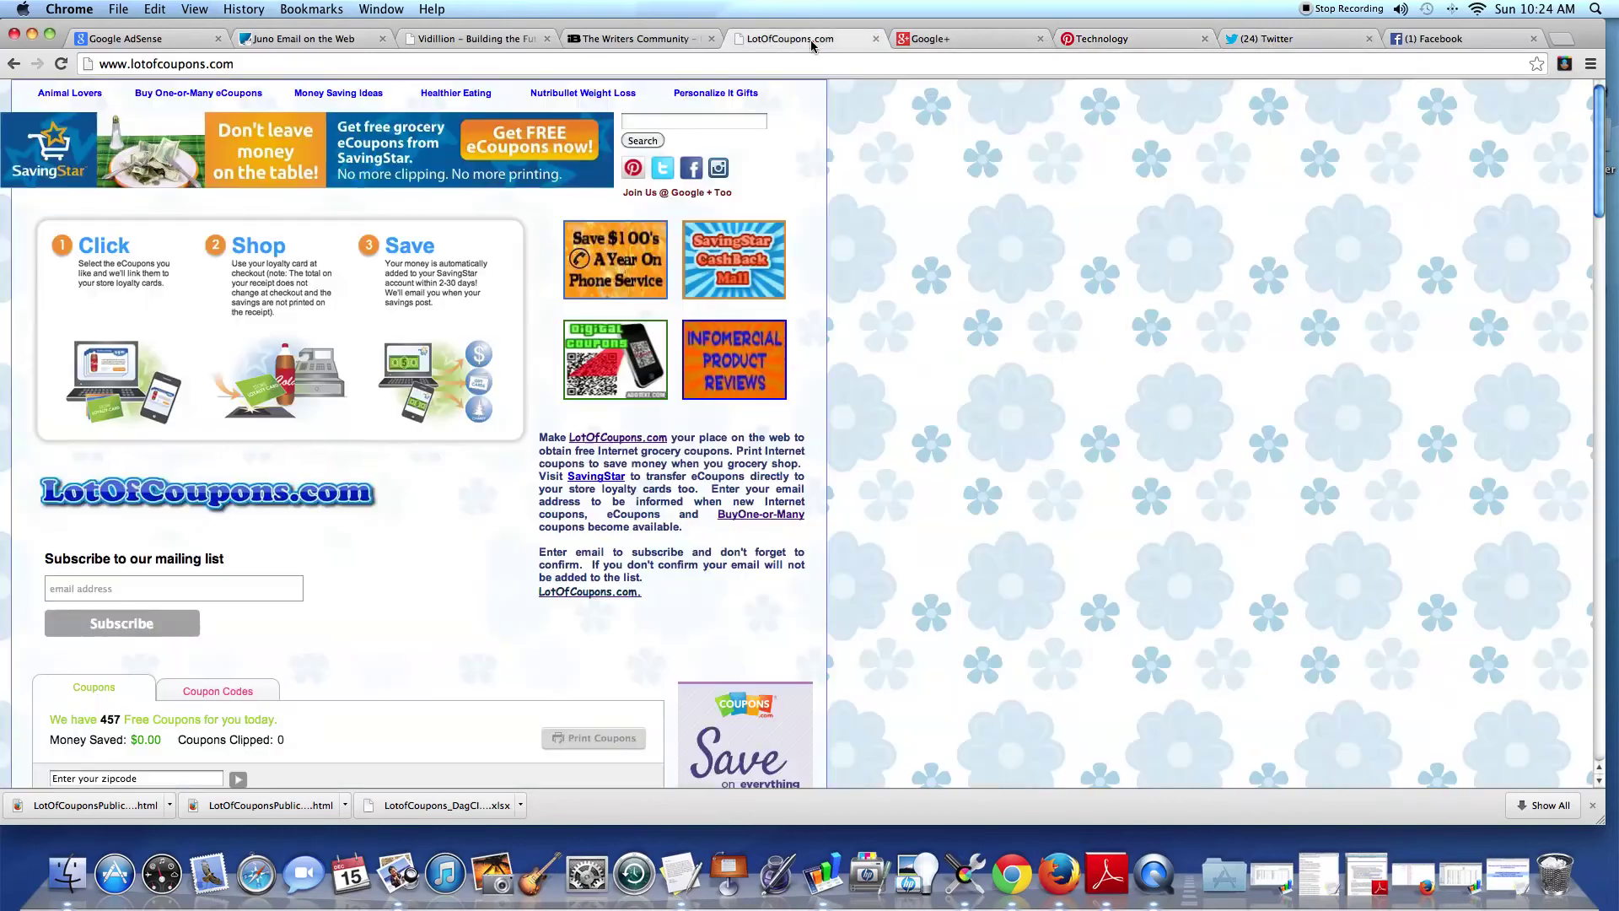
pyautogui.click(681, 71)
pyautogui.rightClick(682, 68)
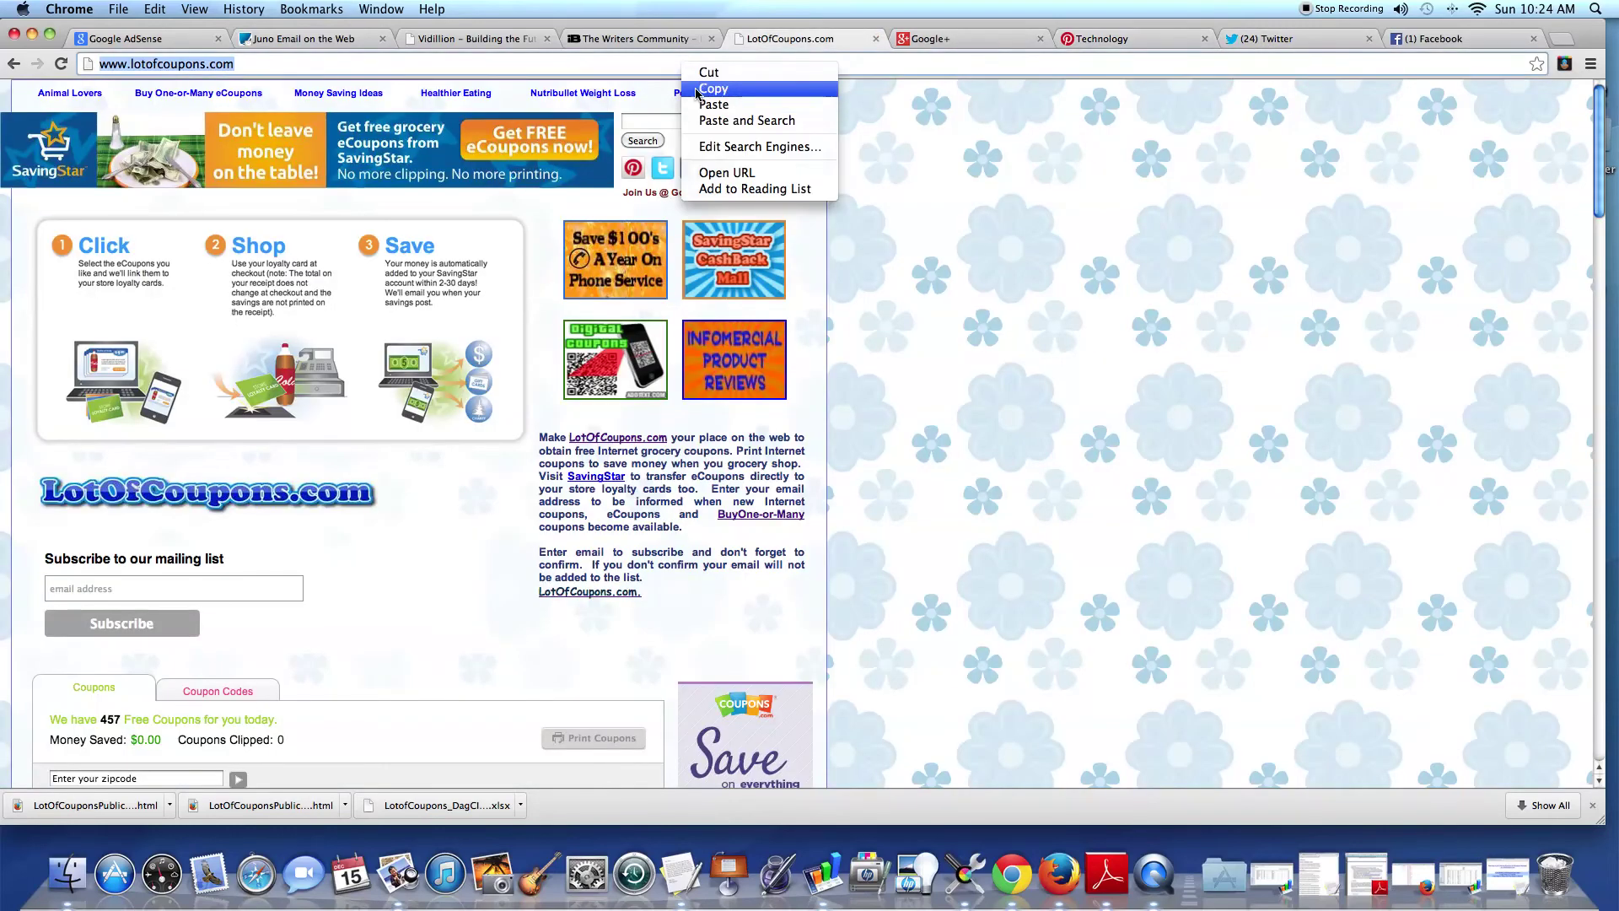
pyautogui.click(697, 89)
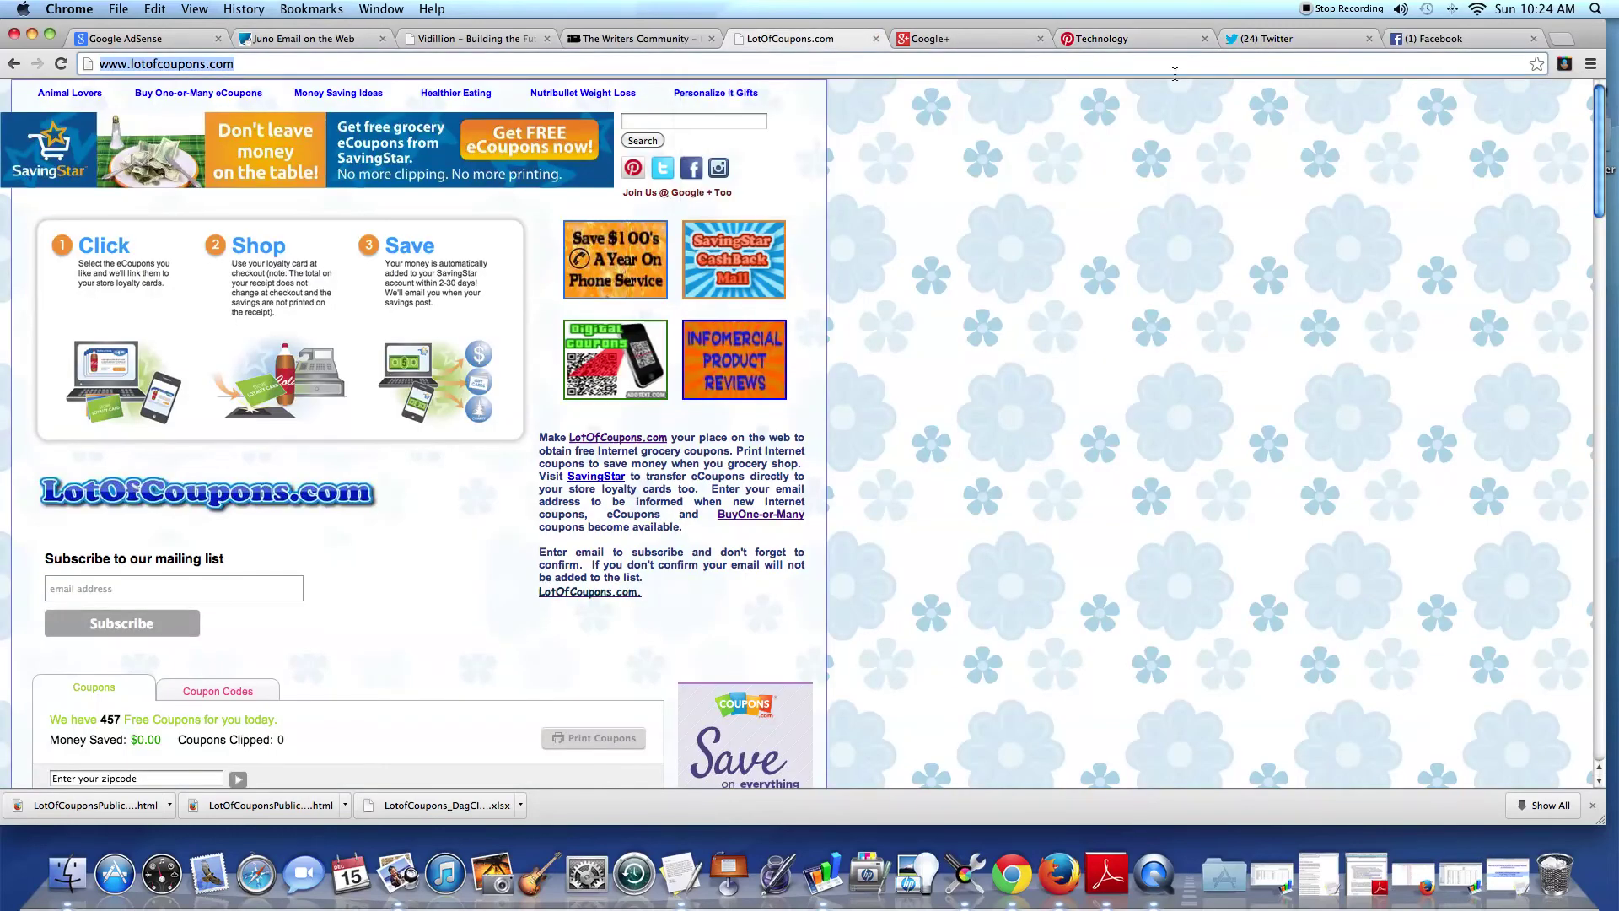
pyautogui.click(1128, 44)
pyautogui.click(1022, 533)
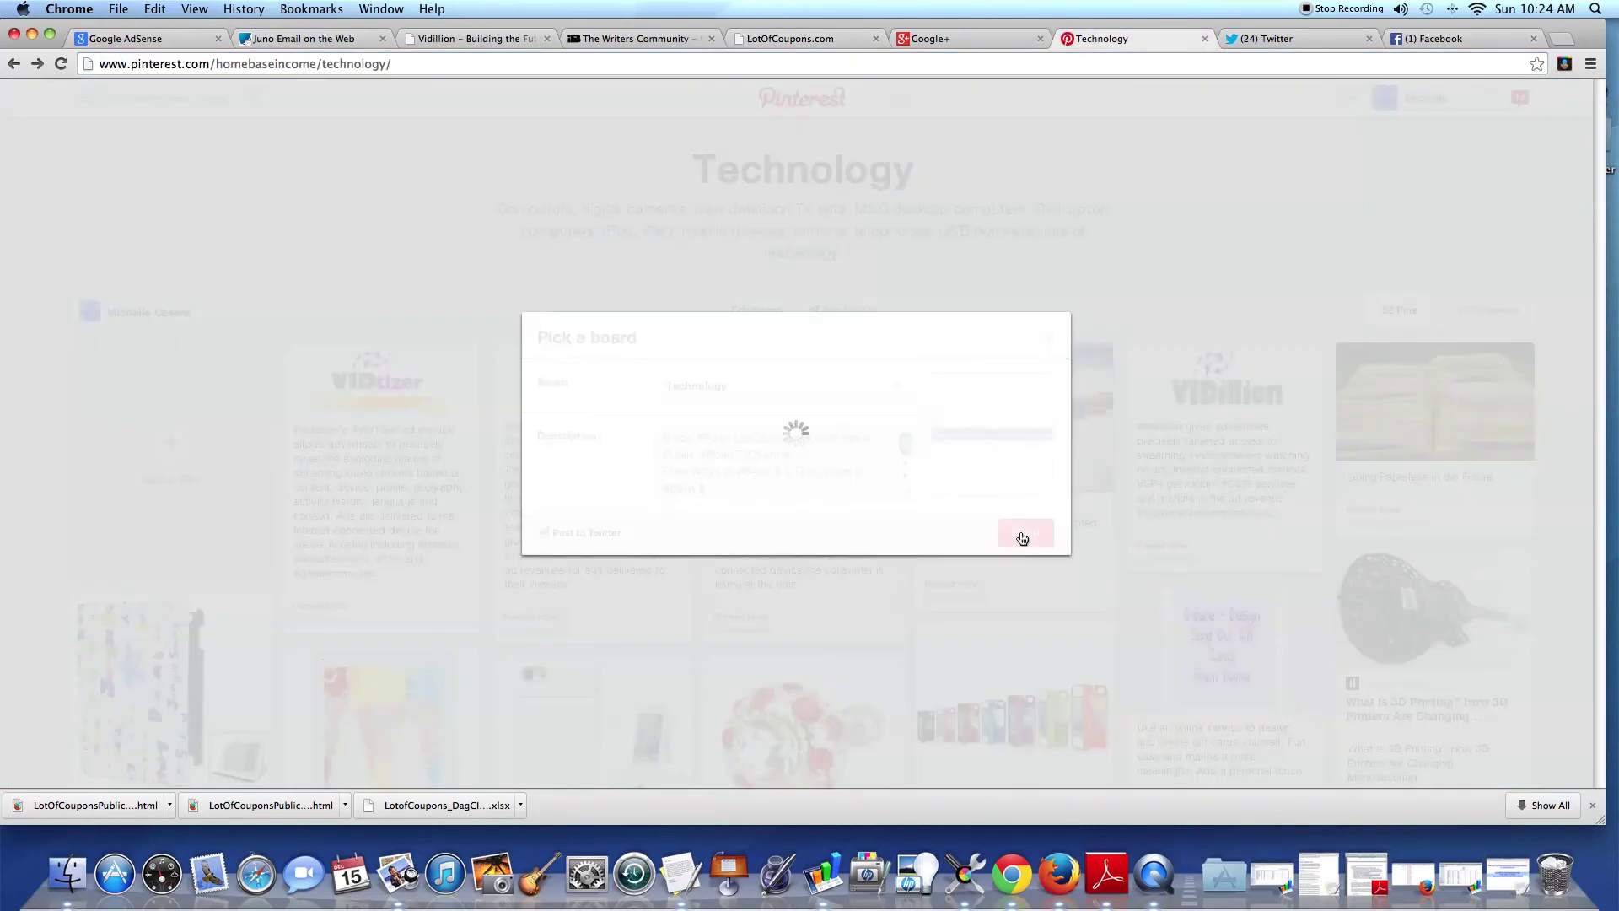
pyautogui.click(932, 463)
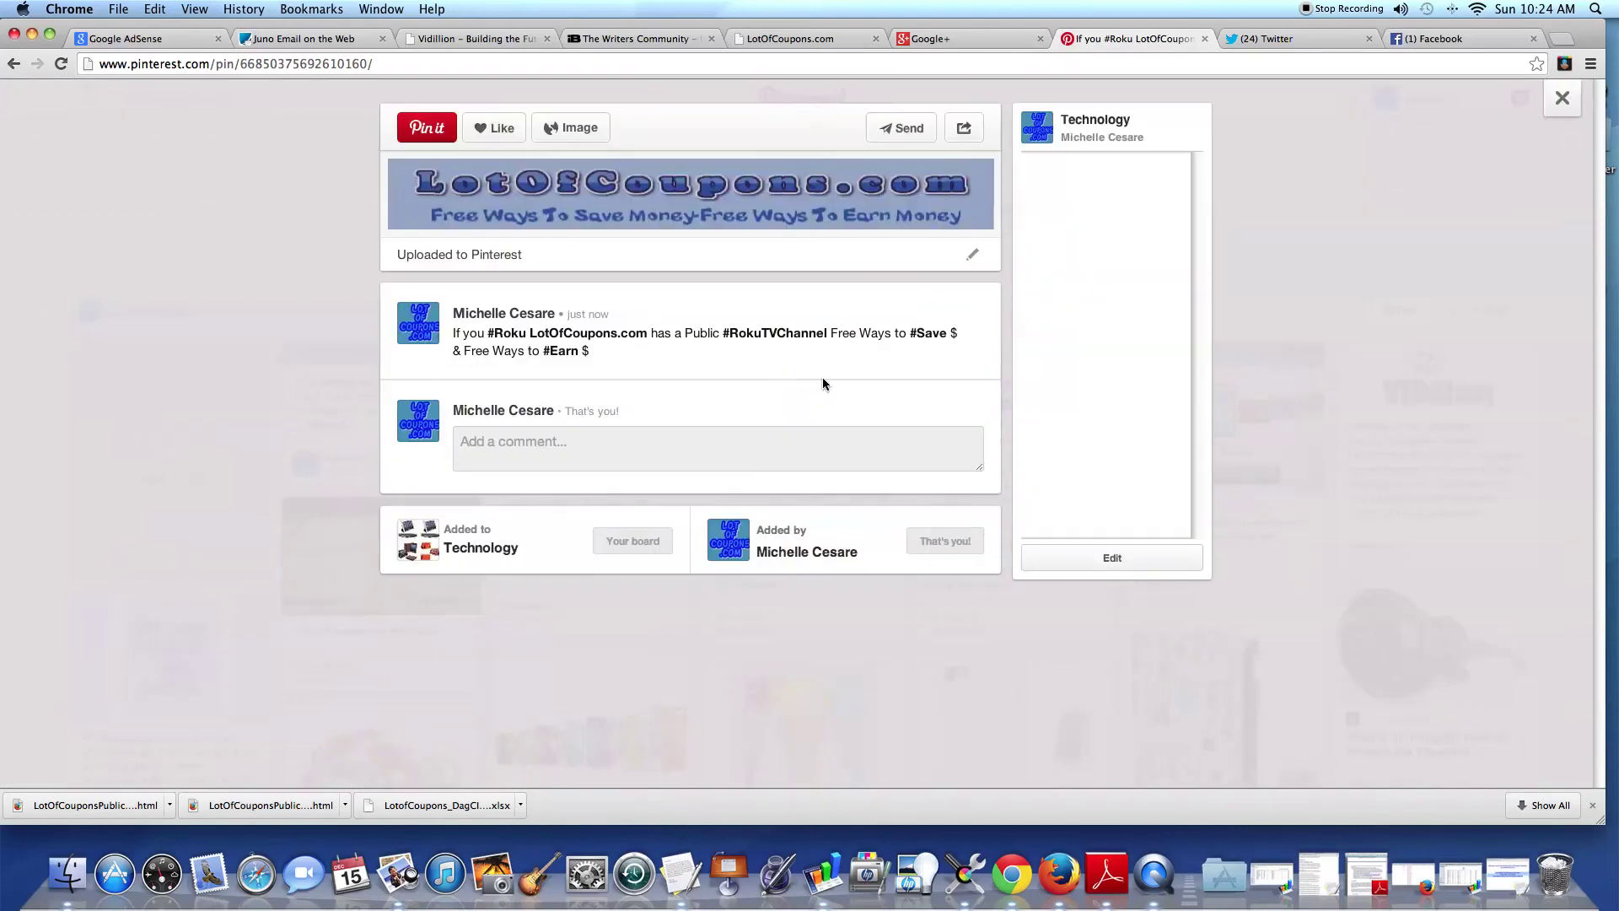
pyautogui.click(974, 256)
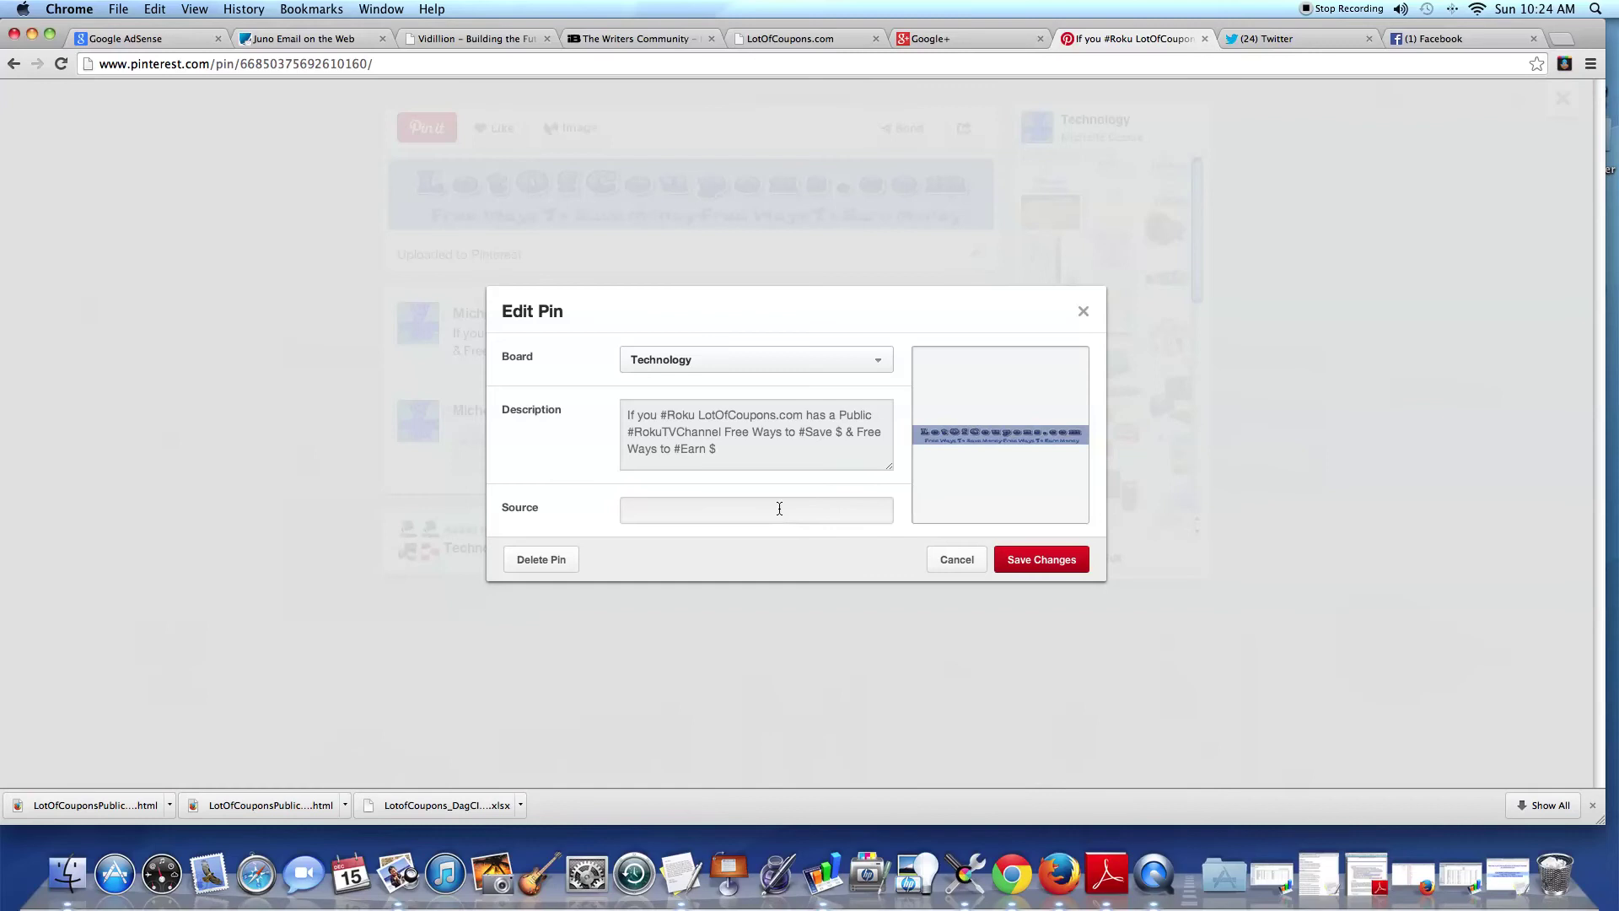
pyautogui.rightClick(781, 514)
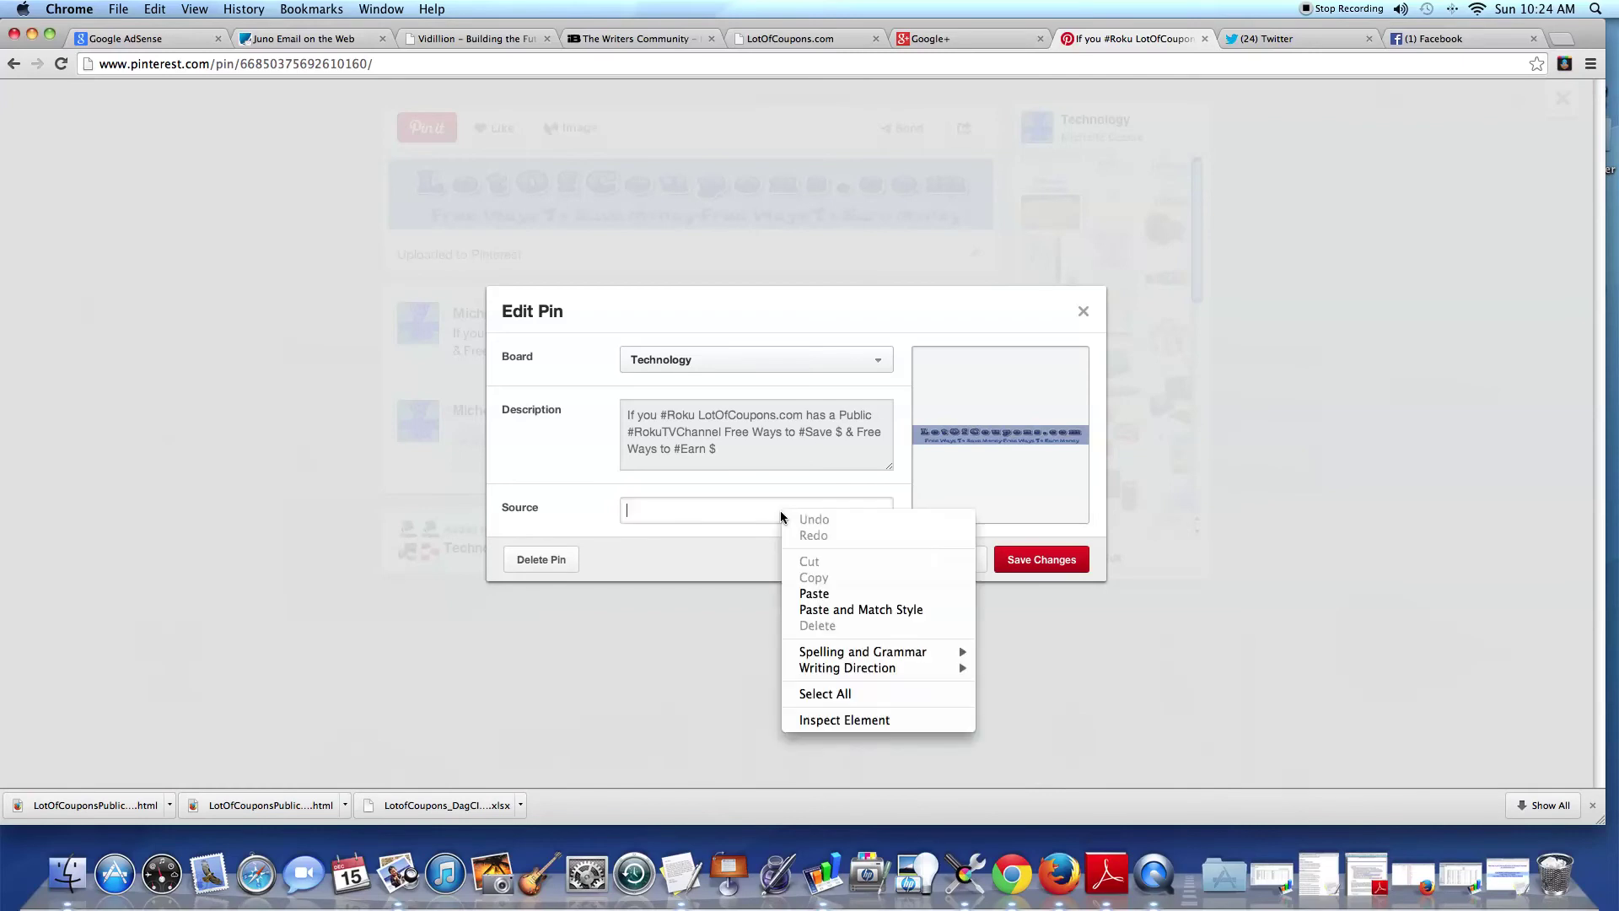
pyautogui.click(812, 593)
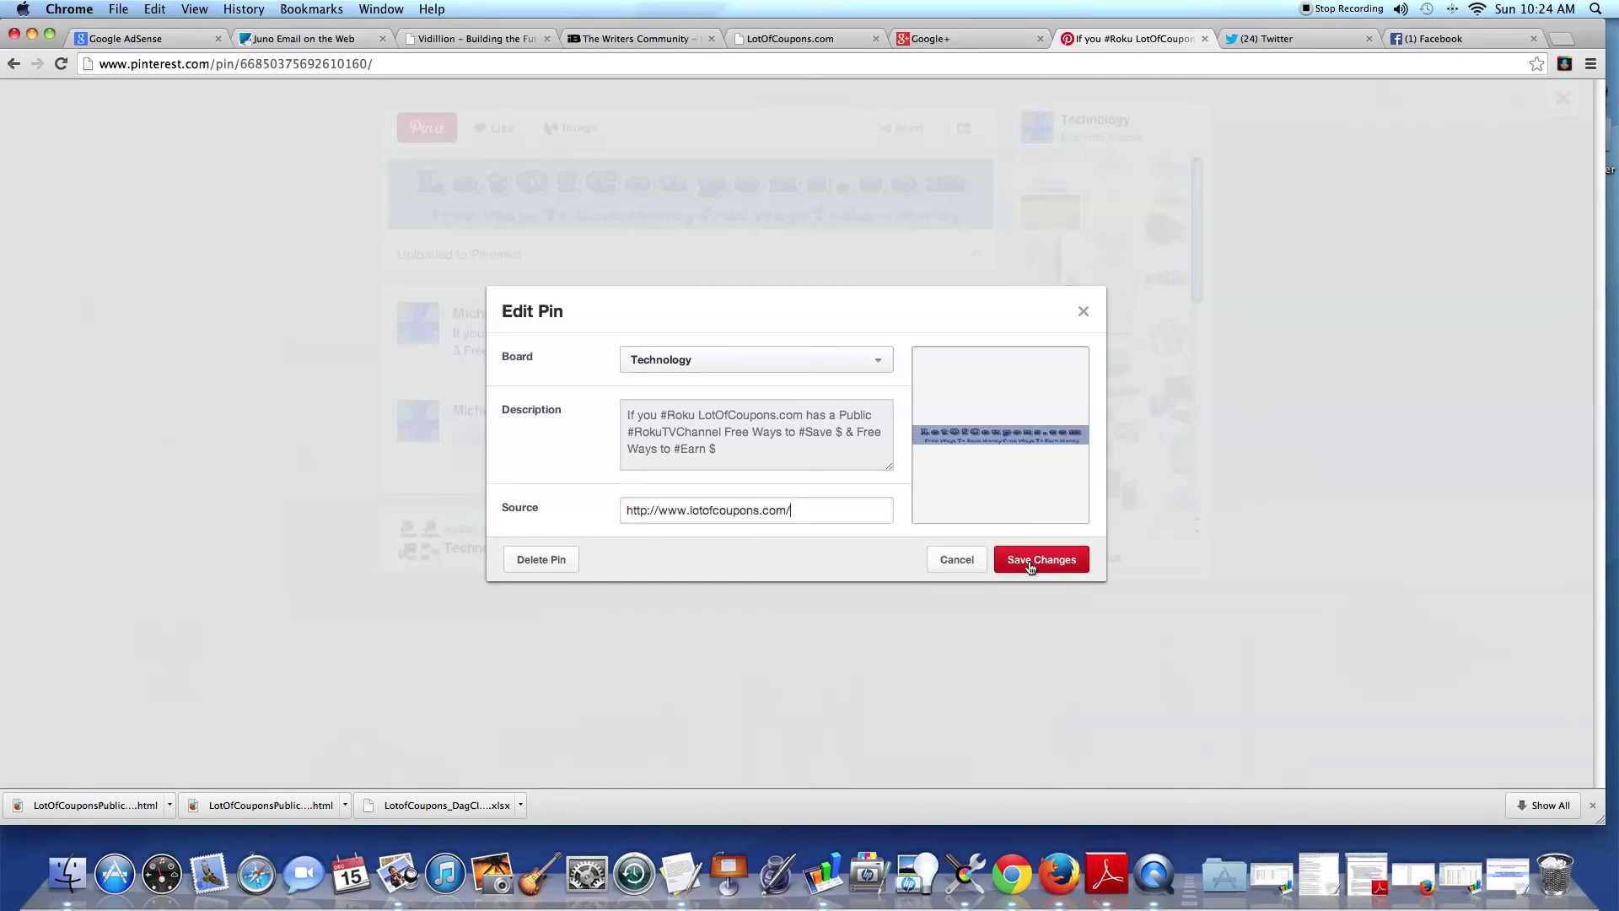
pyautogui.click(1041, 559)
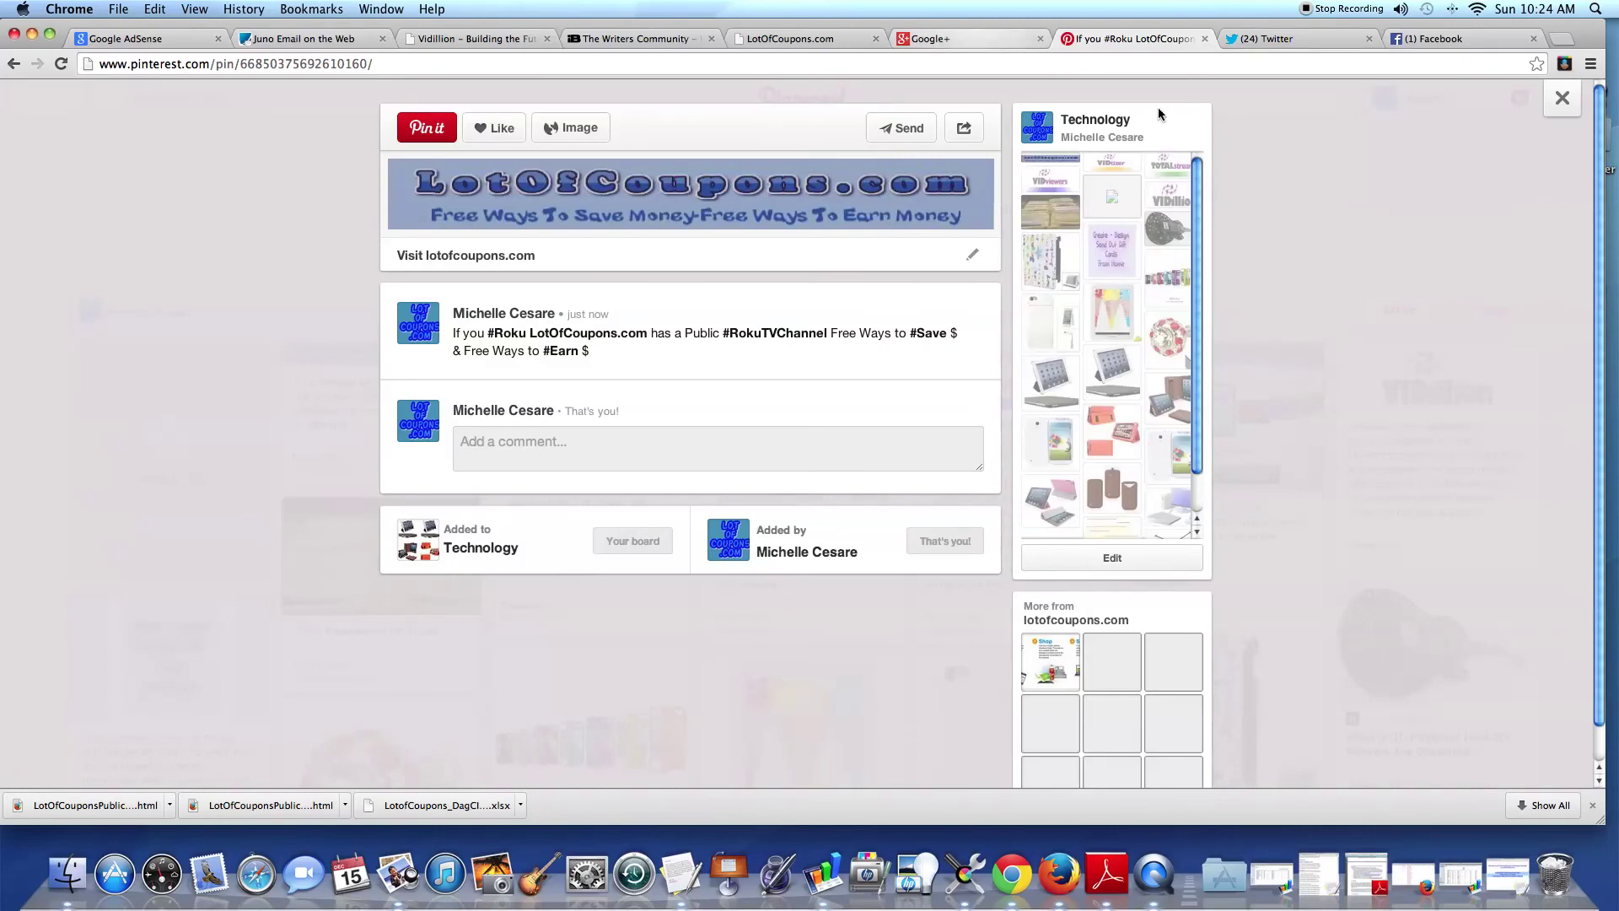
pyautogui.click(1562, 98)
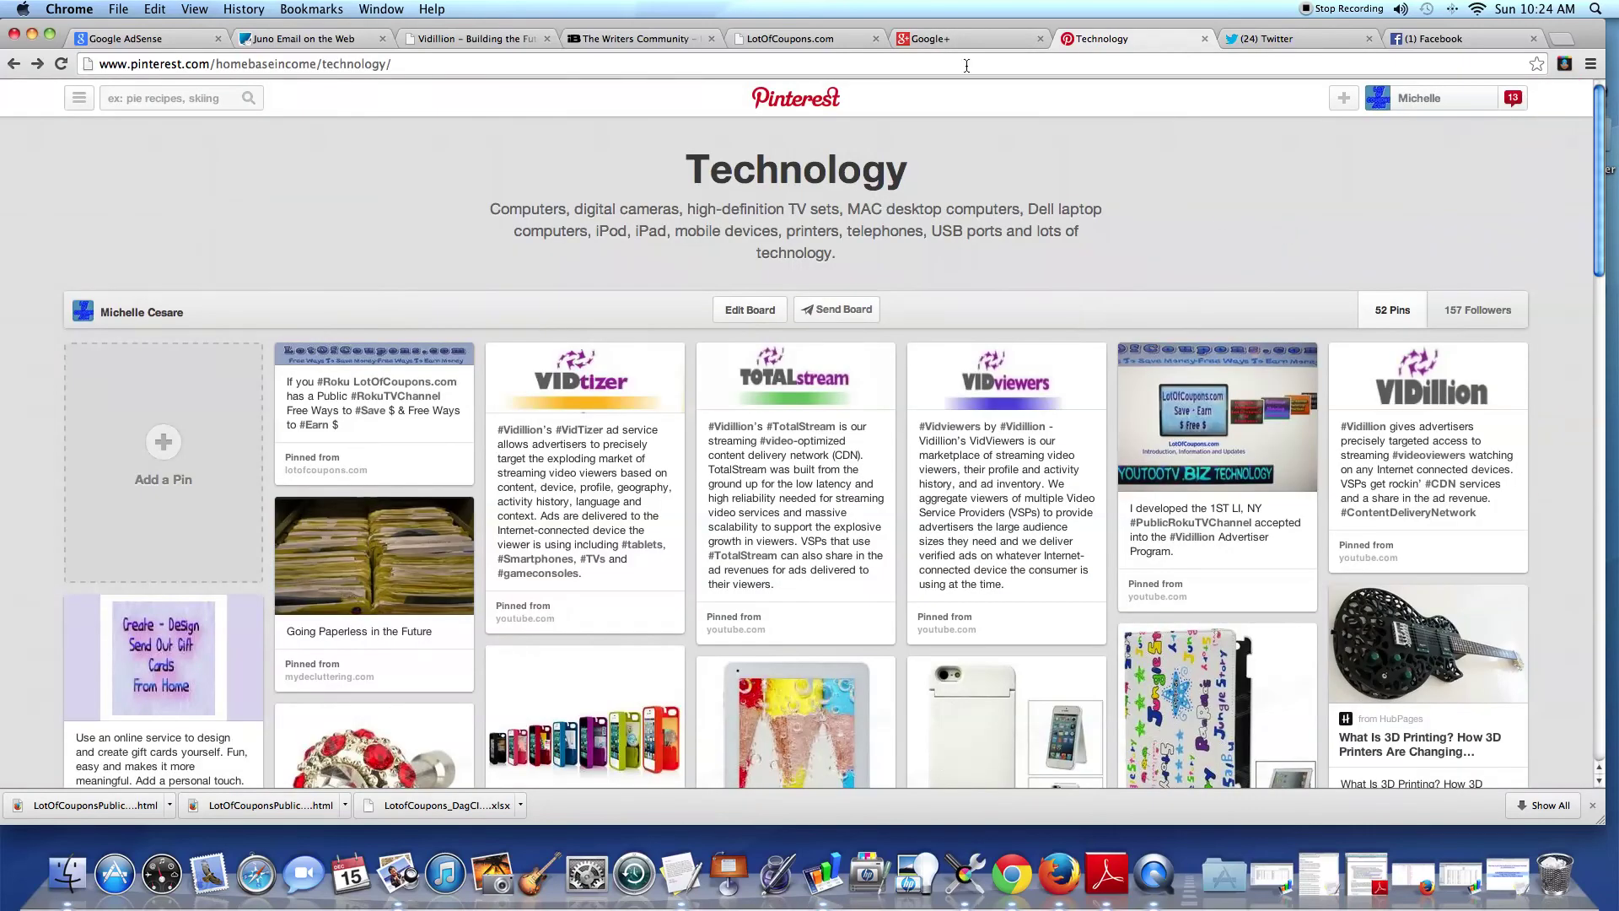
pyautogui.click(963, 37)
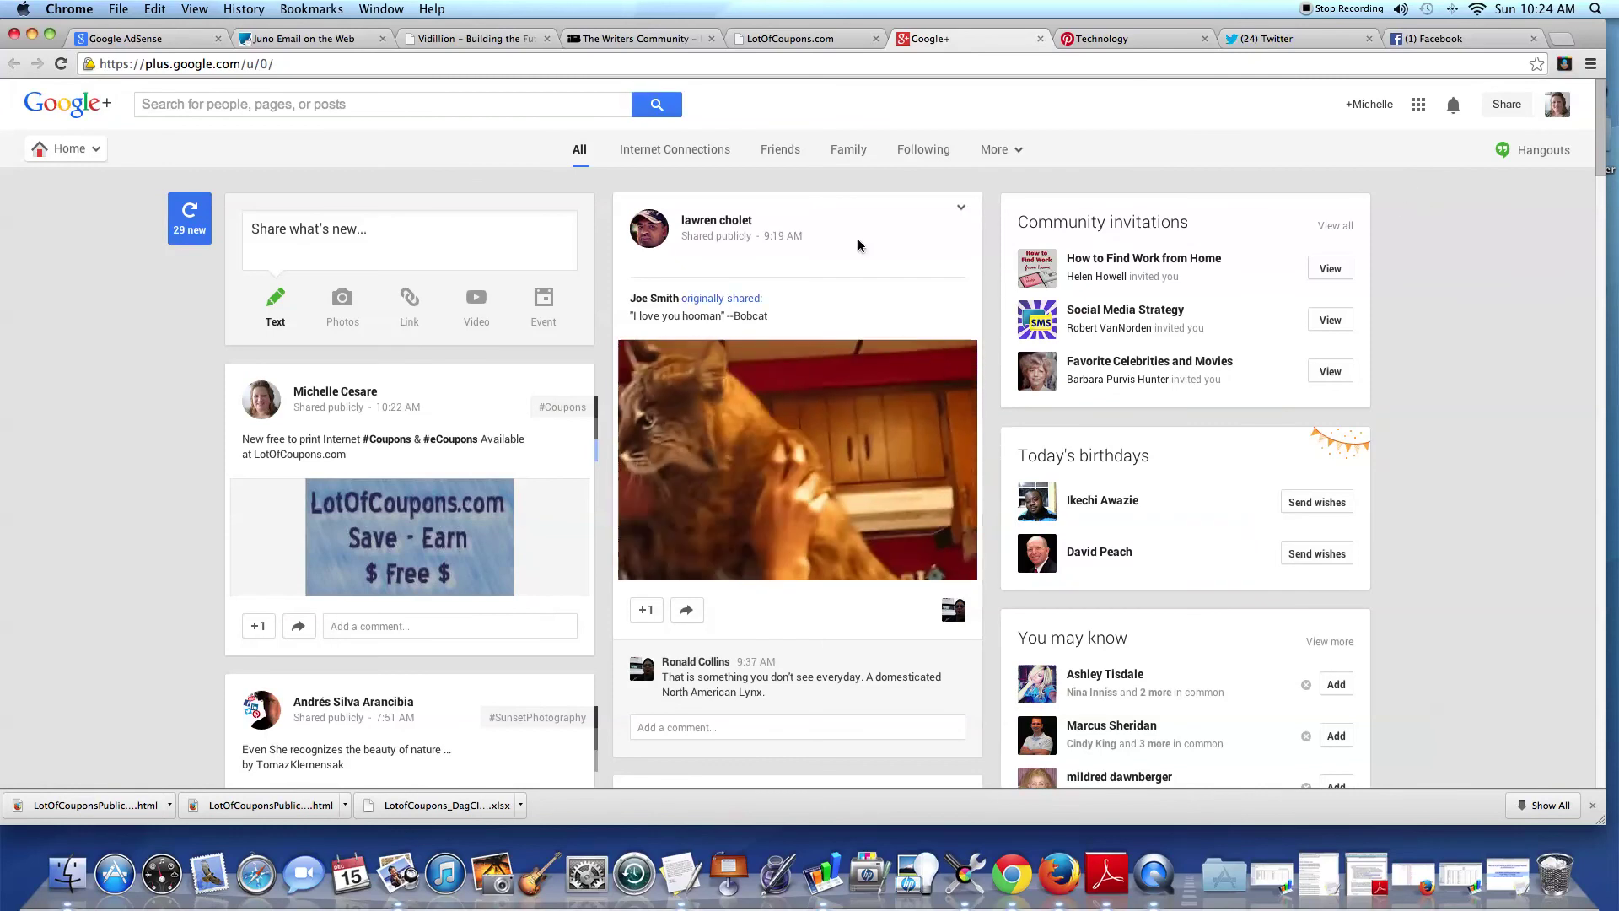
pyautogui.click(1098, 40)
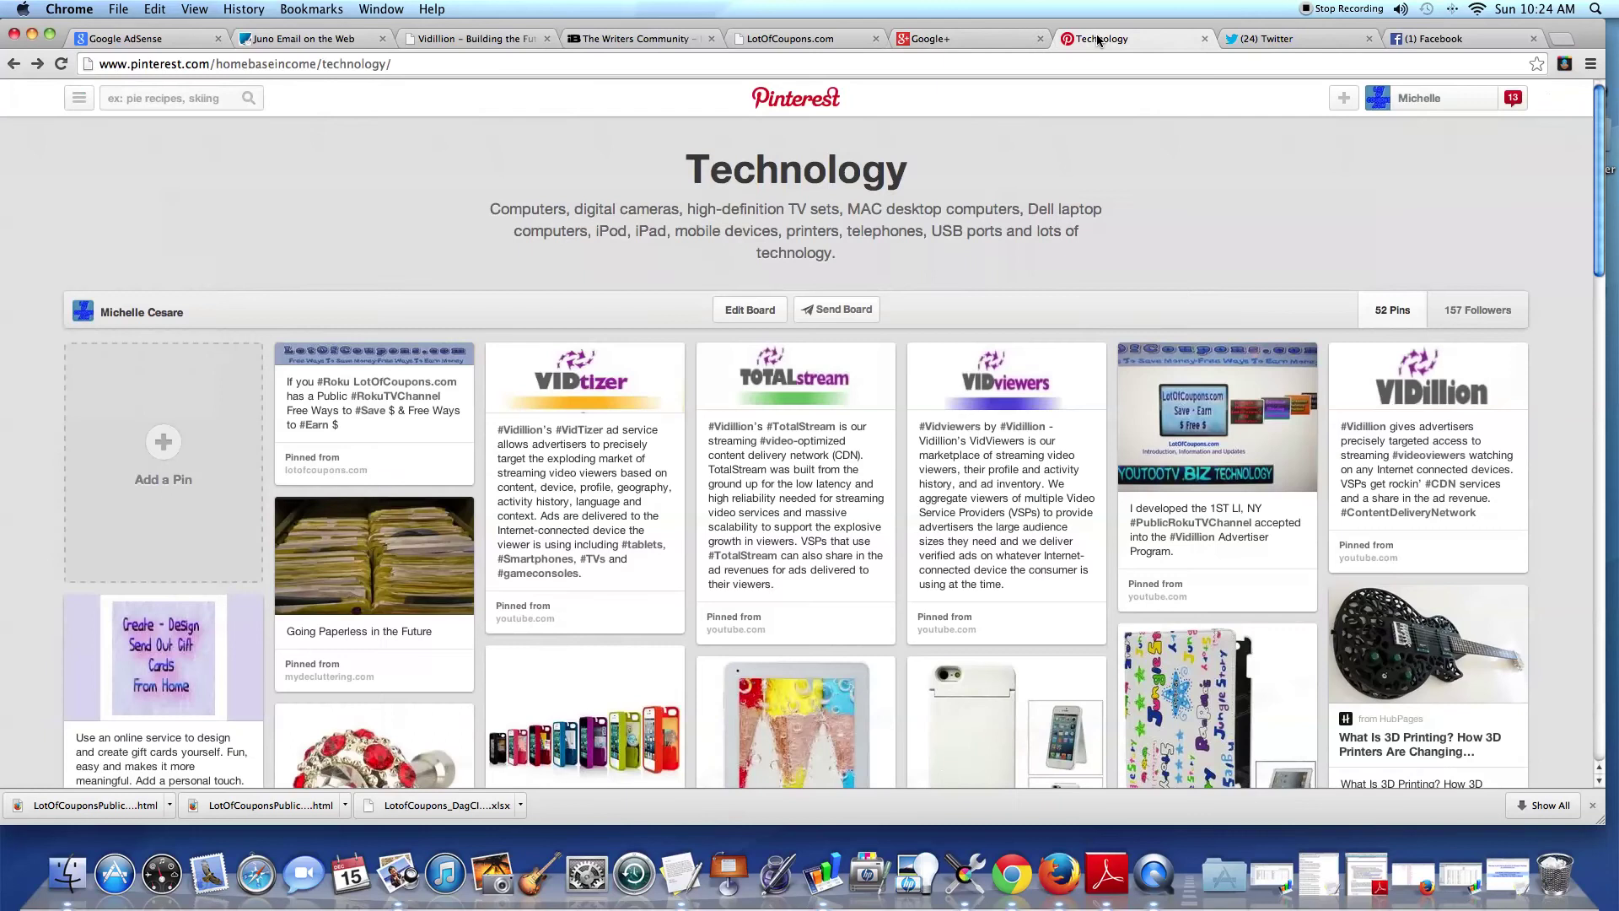
pyautogui.click(968, 42)
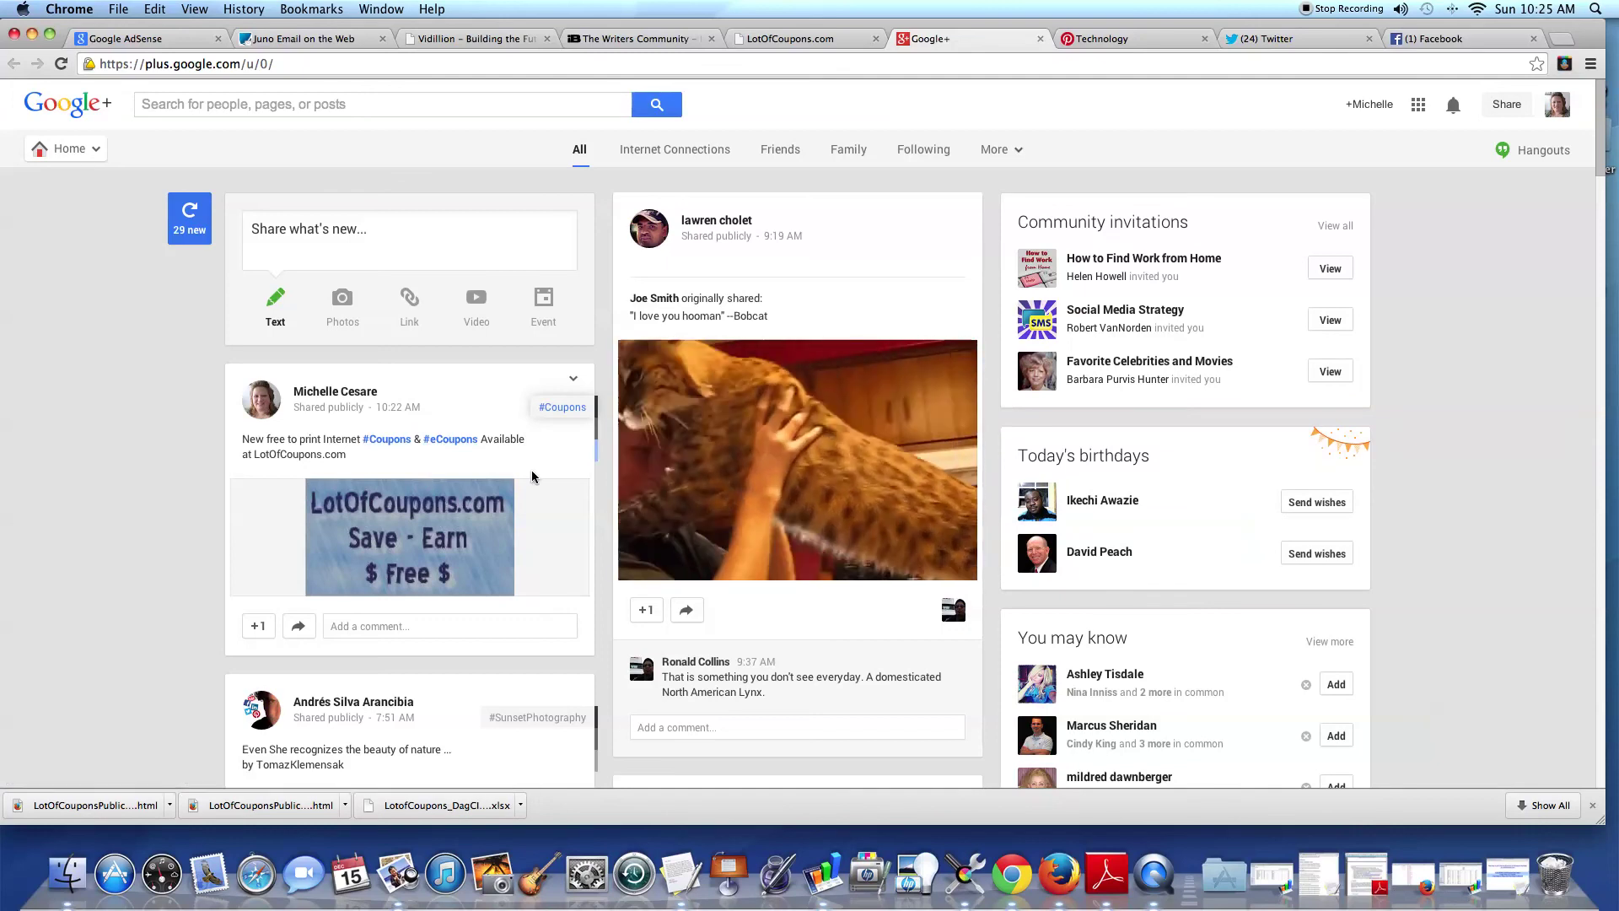
pyautogui.click(1105, 39)
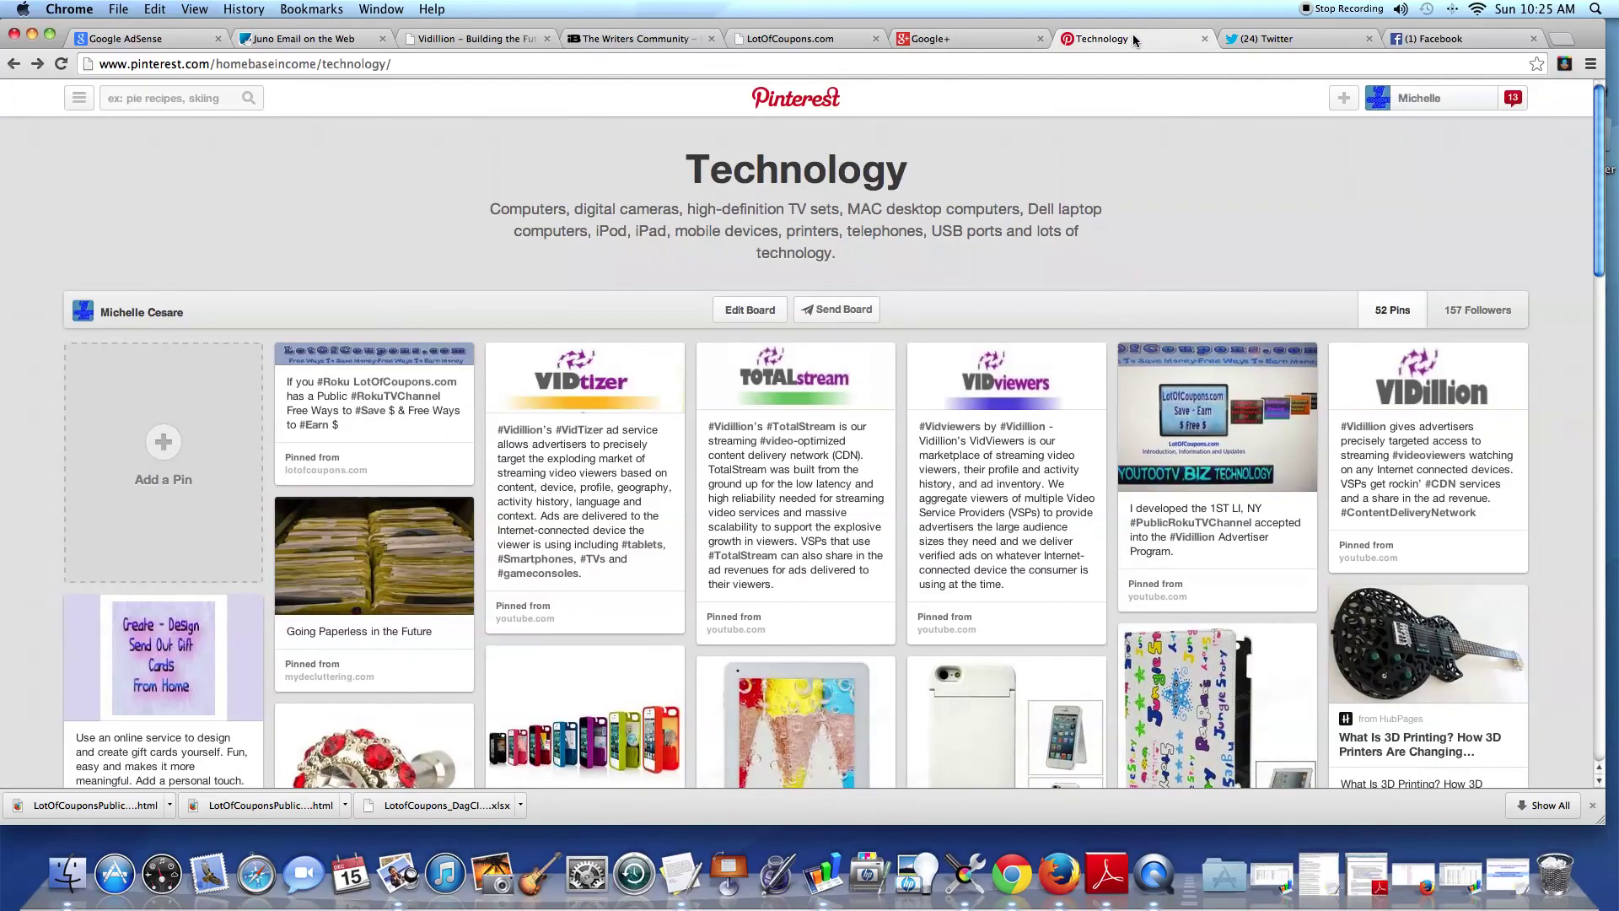